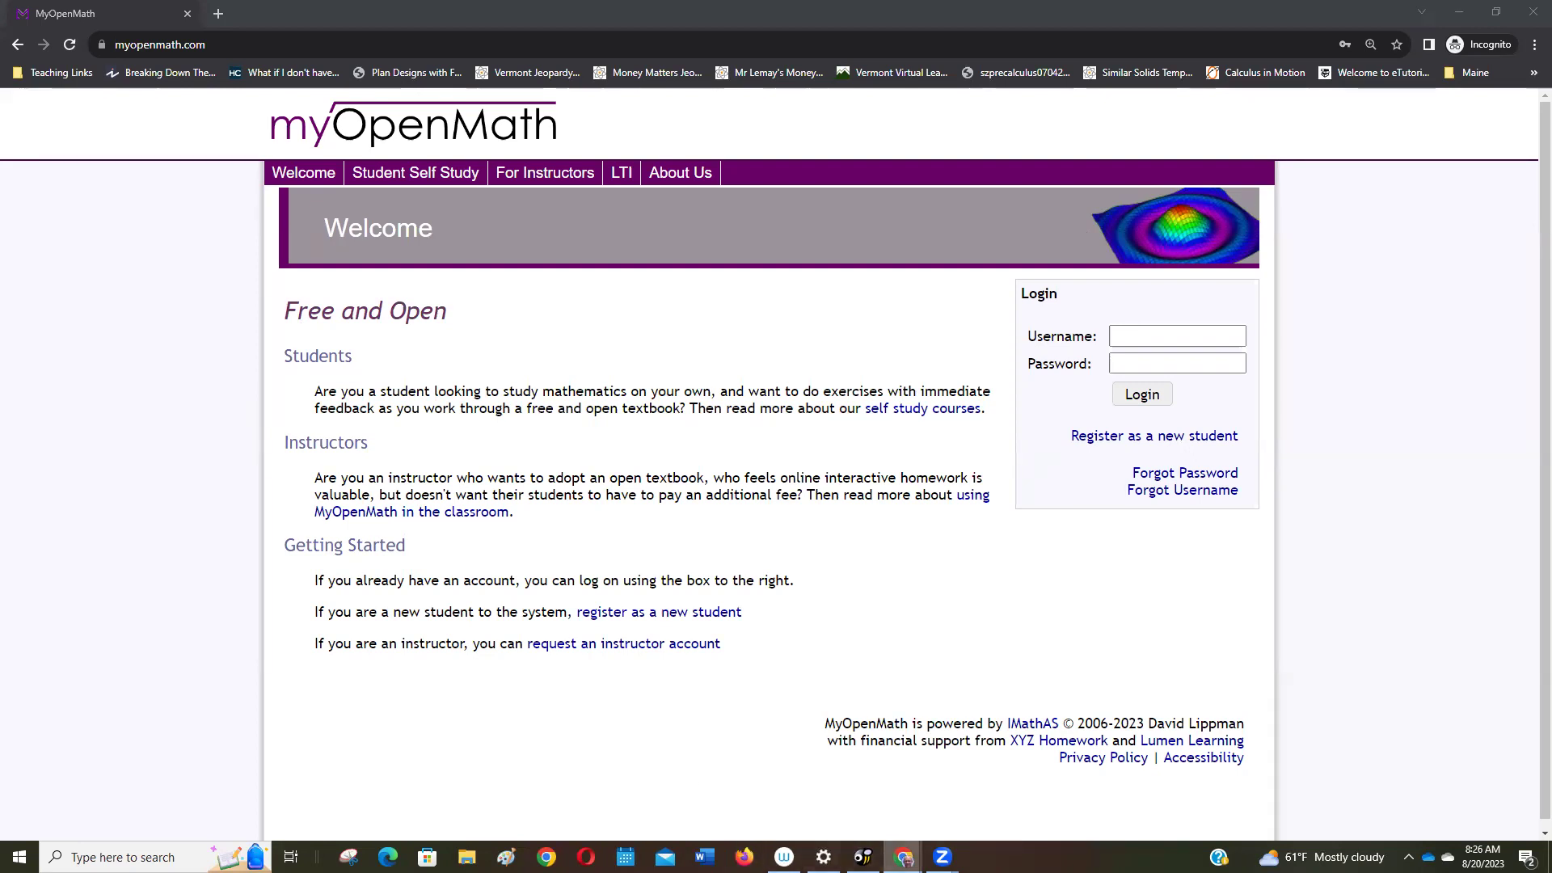
Step: Bring forward the instructor's Chrome window showing the V23FA Statistics I Canvas course
mouse_move(904, 857)
click(849, 787)
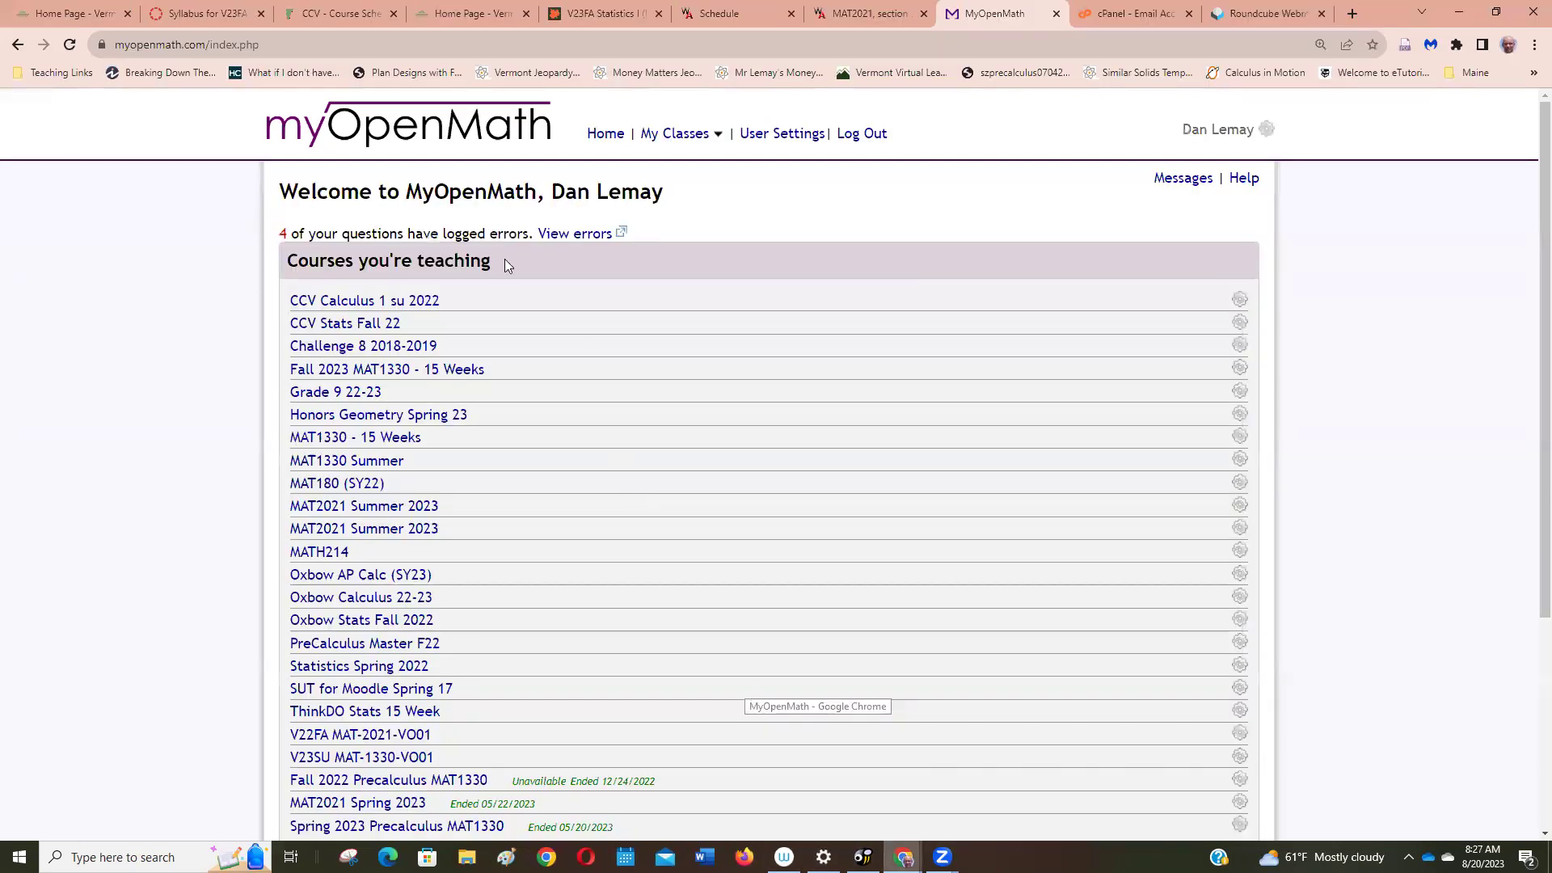
click(608, 12)
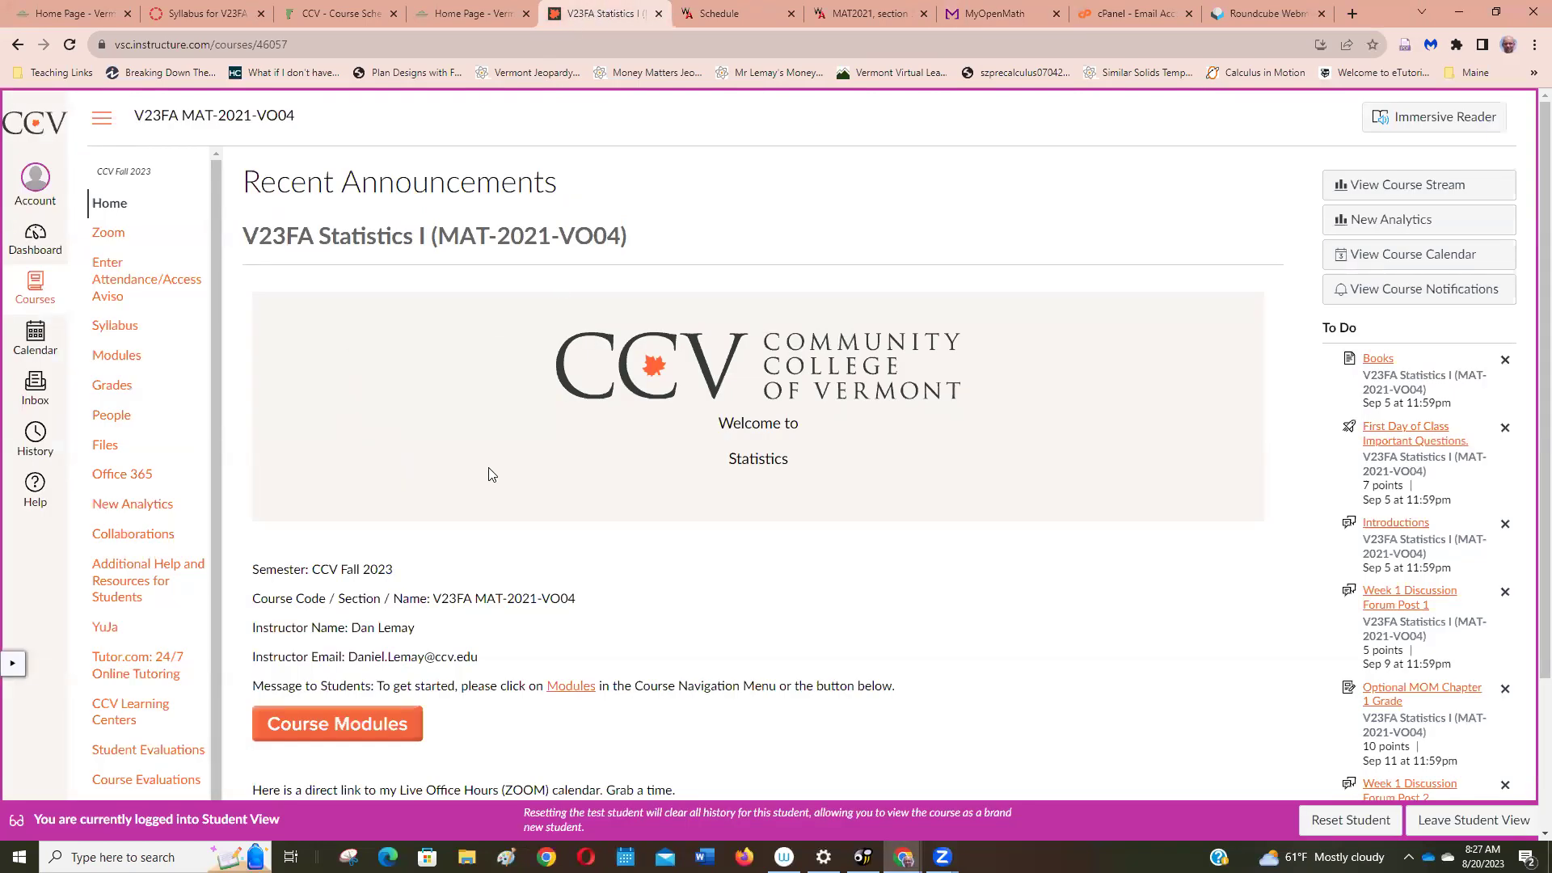
scroll(638, 519, down, 1)
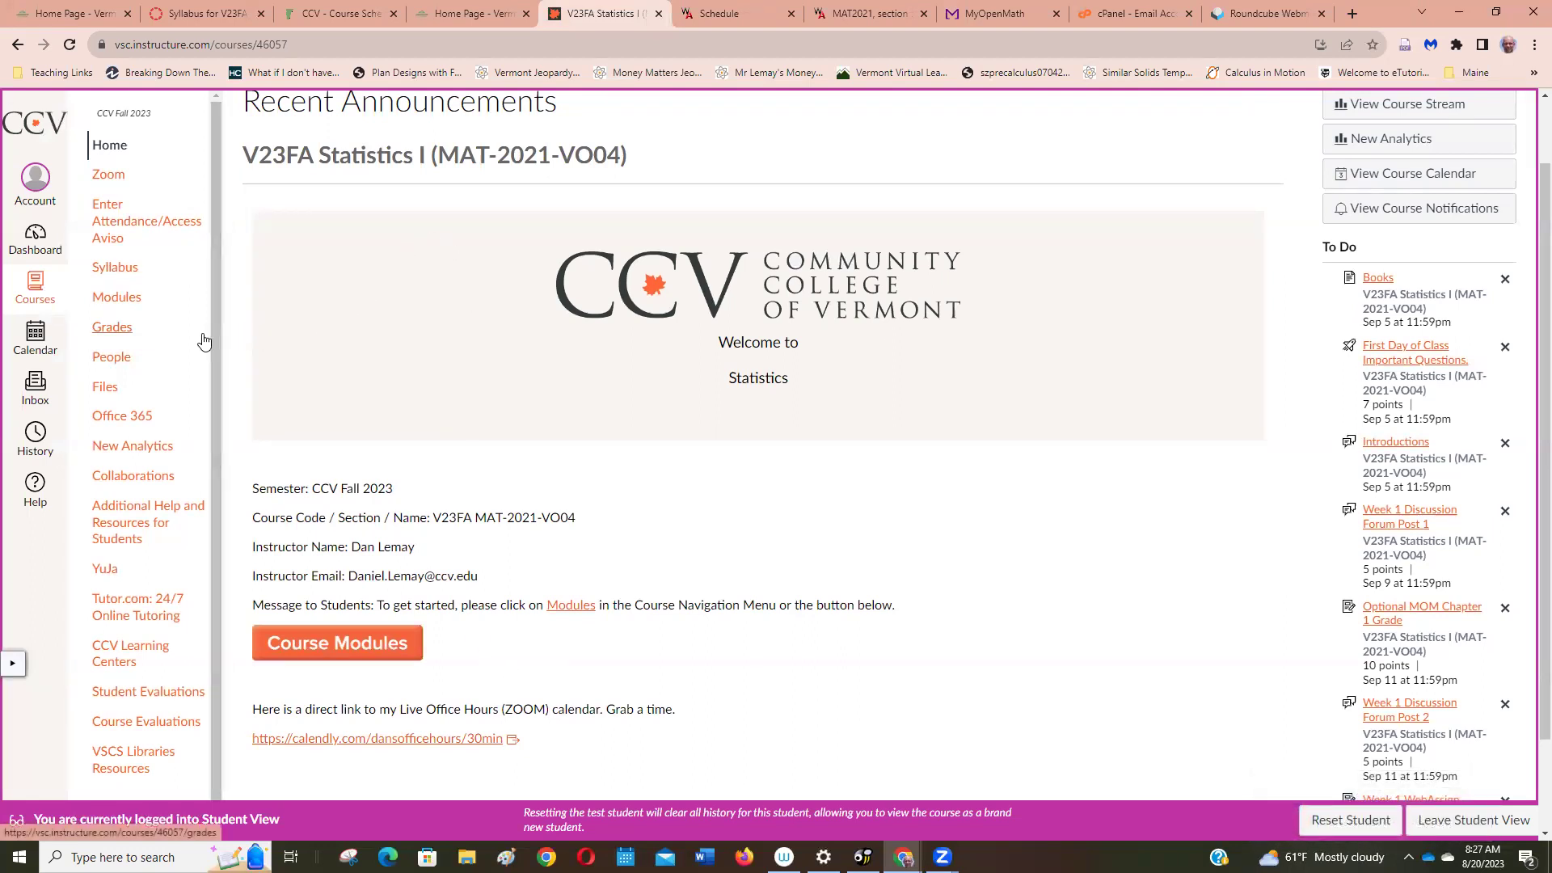
Step: Go to the course Modules and open the 'FAQ about how this course works-2' page
click(112, 308)
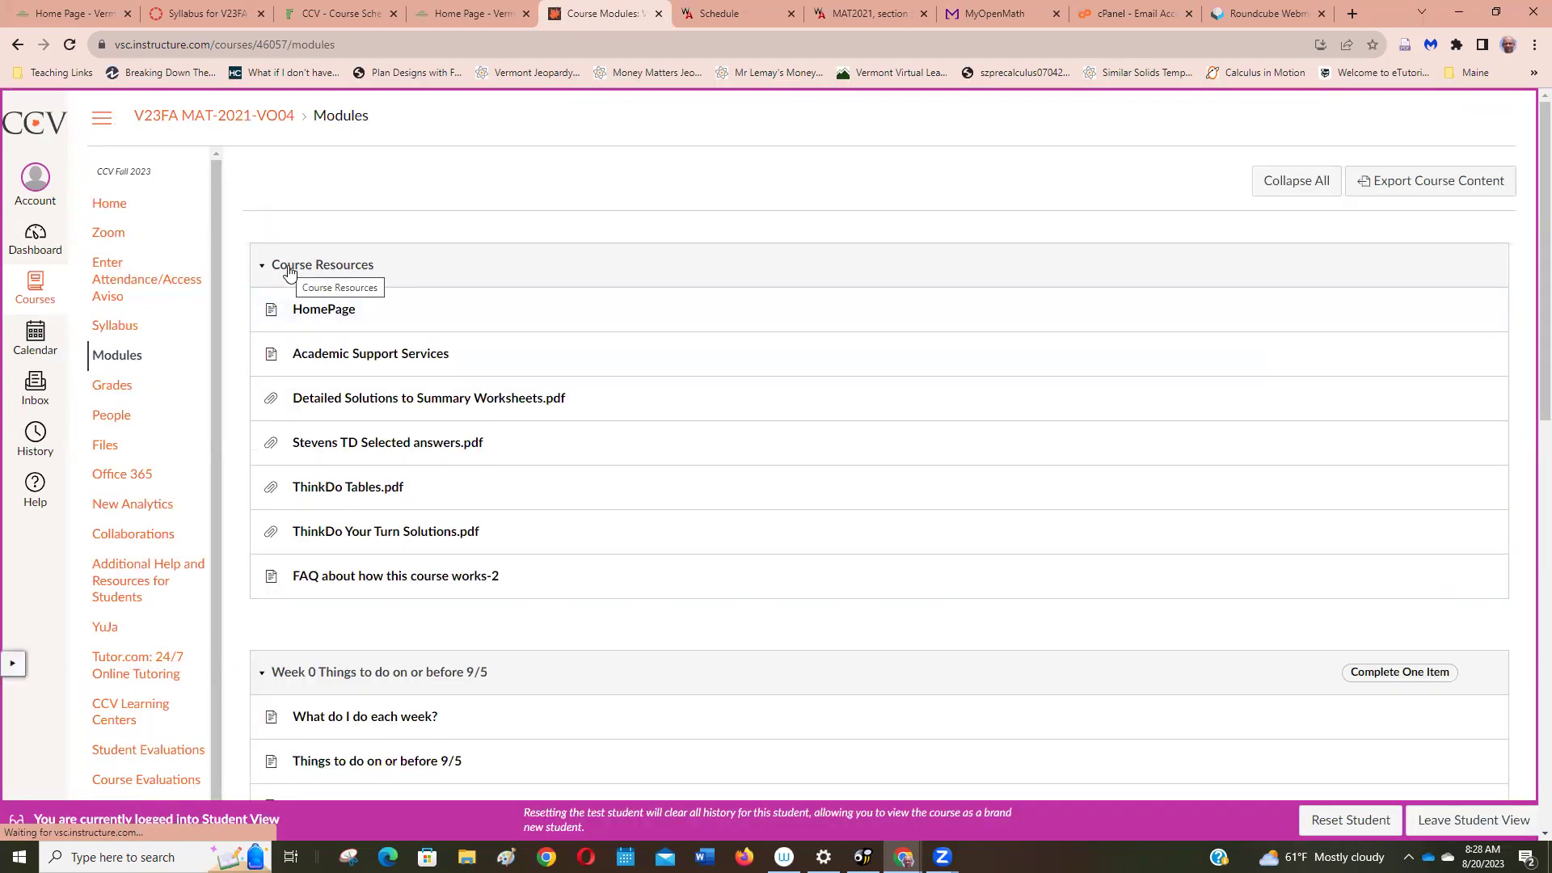
scroll(332, 530, down, 2)
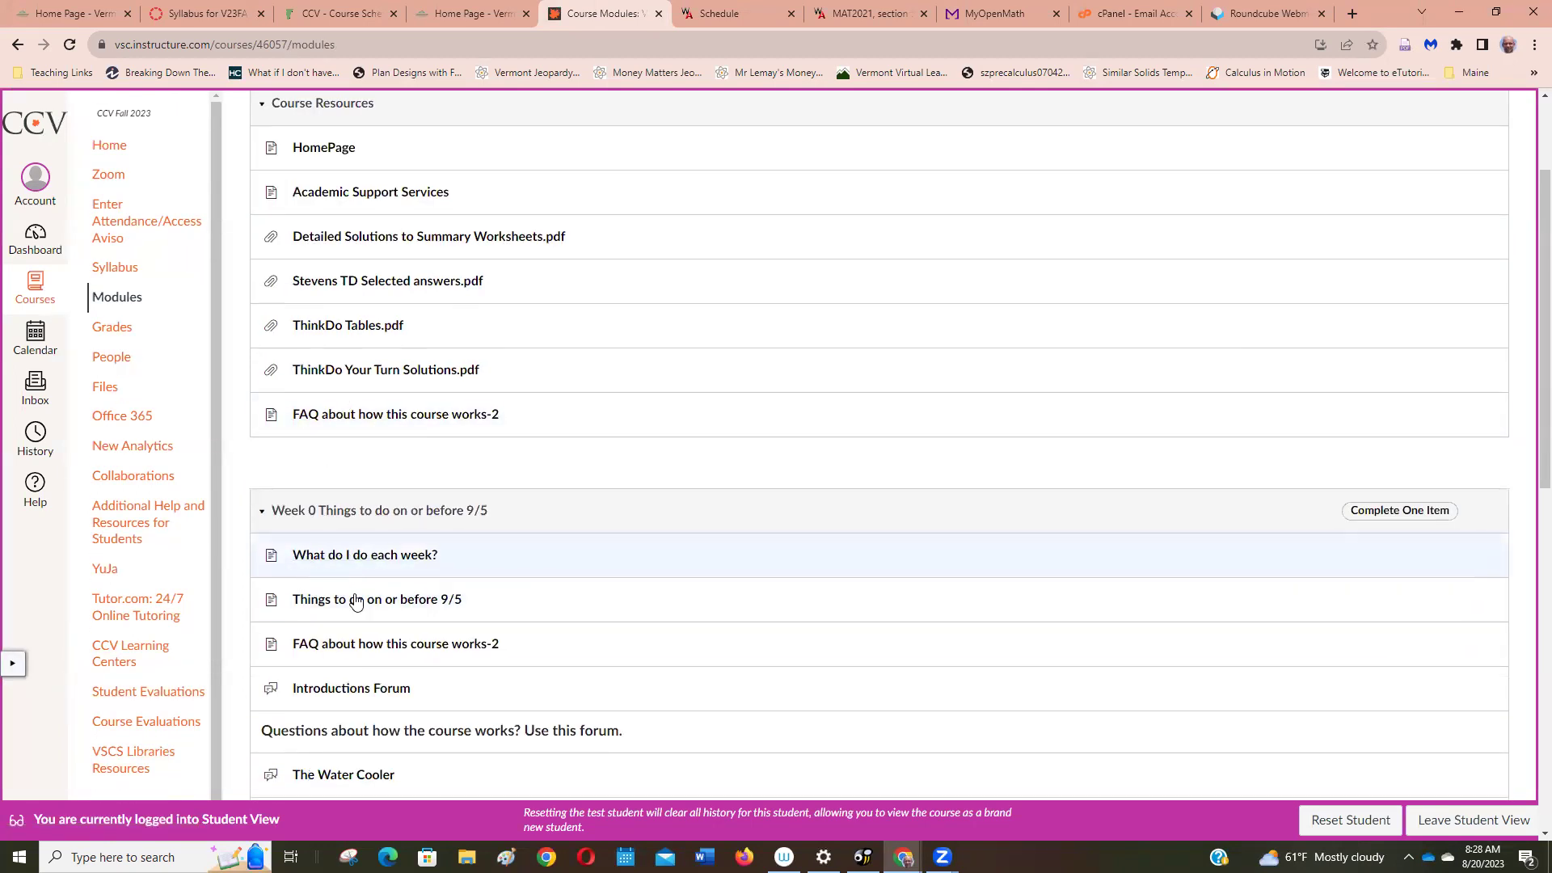
click(365, 421)
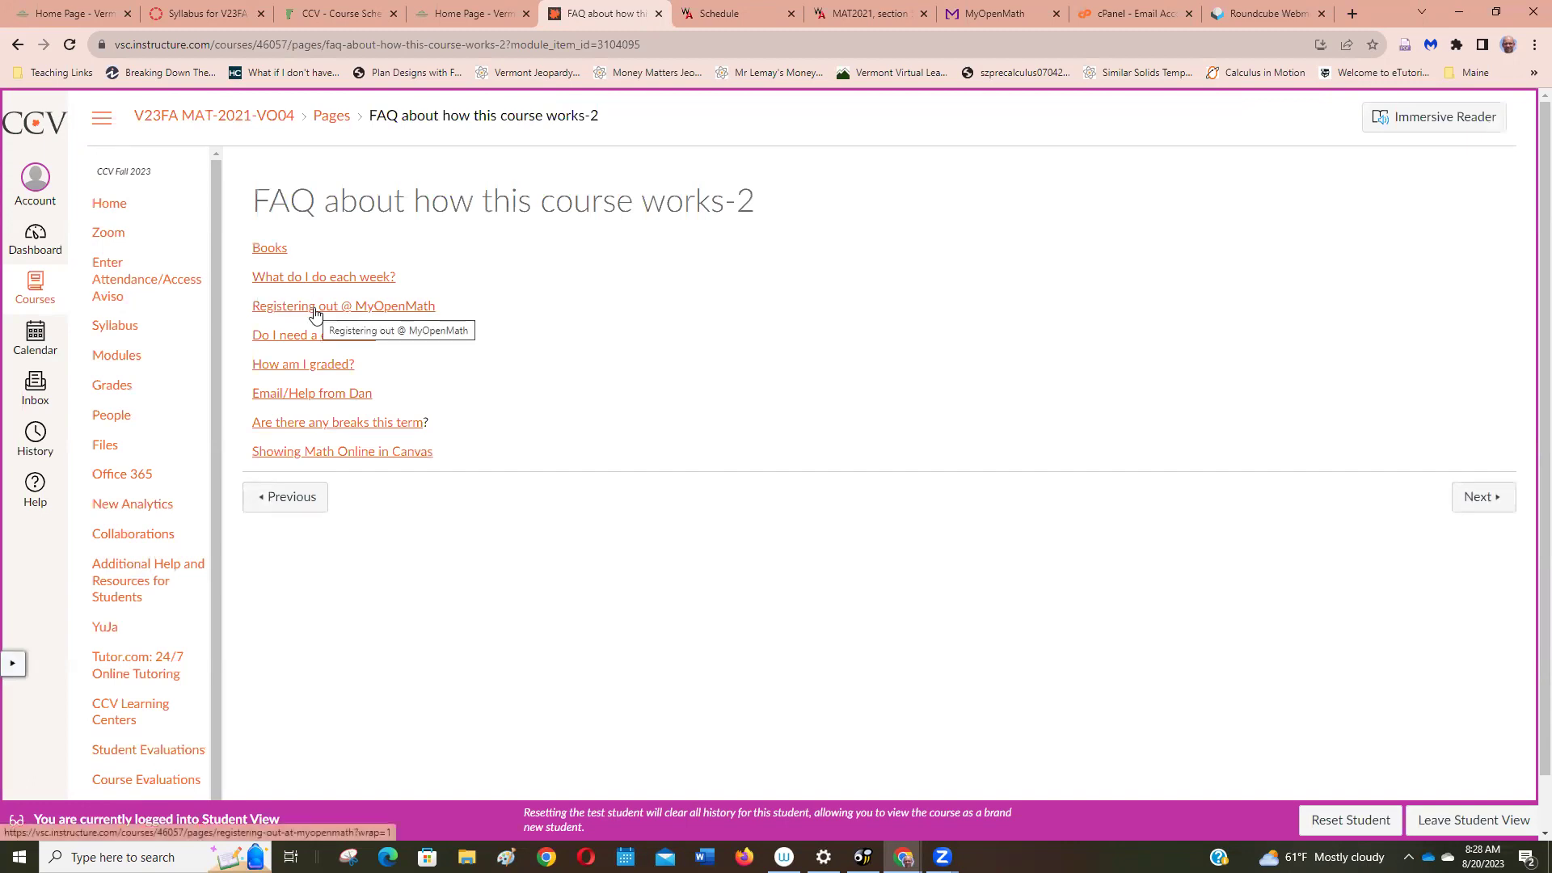
Step: Open 'Registering out @ MyOpenMath', select course ID 196387, and switch to the incognito MyOpenMath window
click(315, 314)
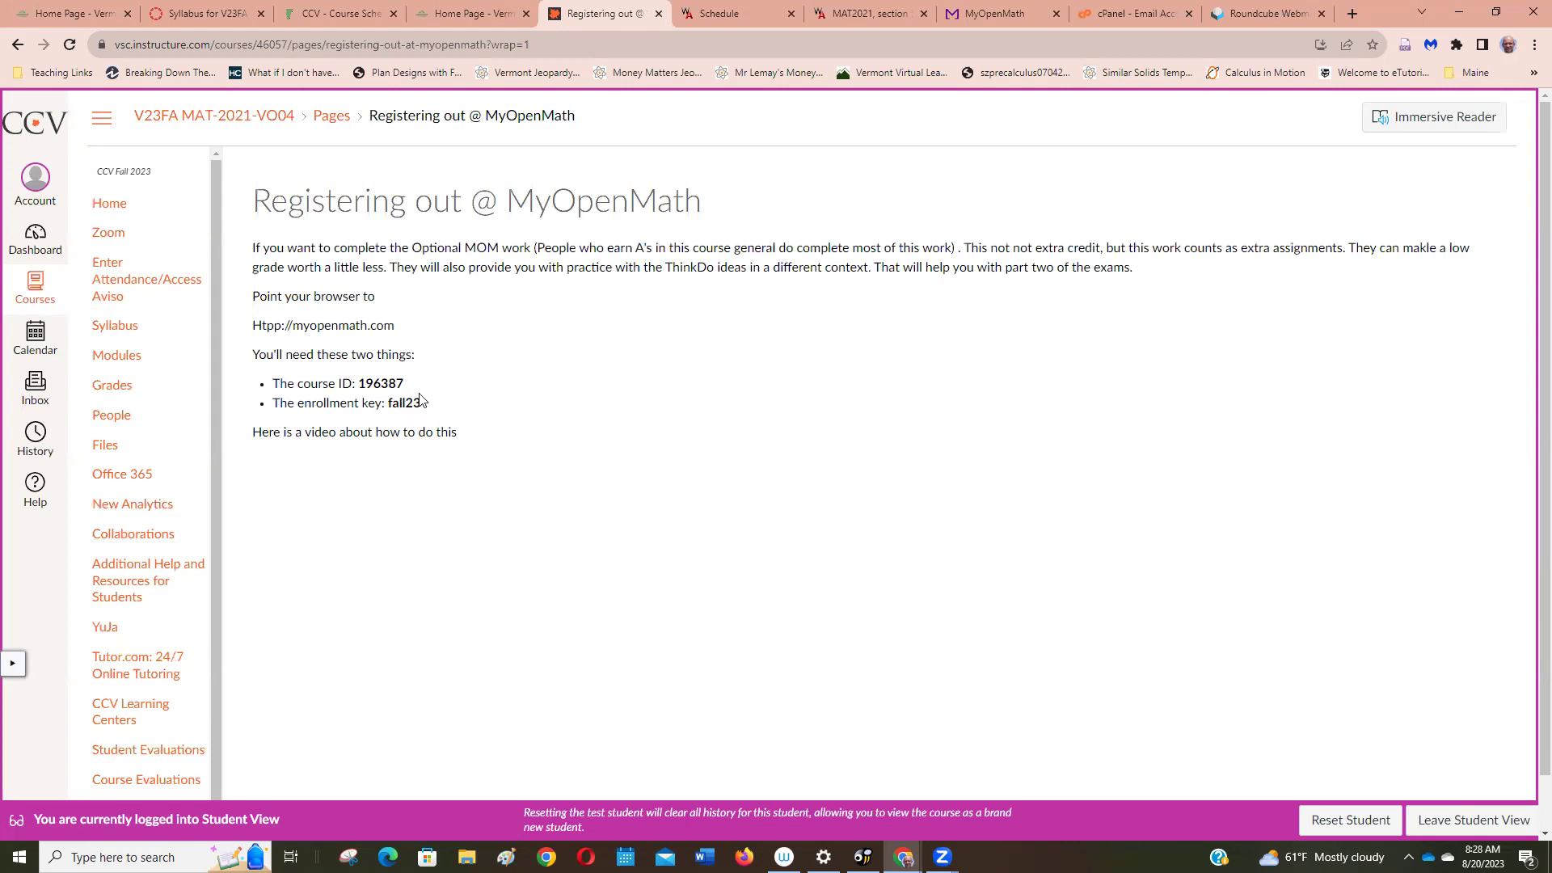
drag(405, 384, 359, 383)
key(ctrl+c)
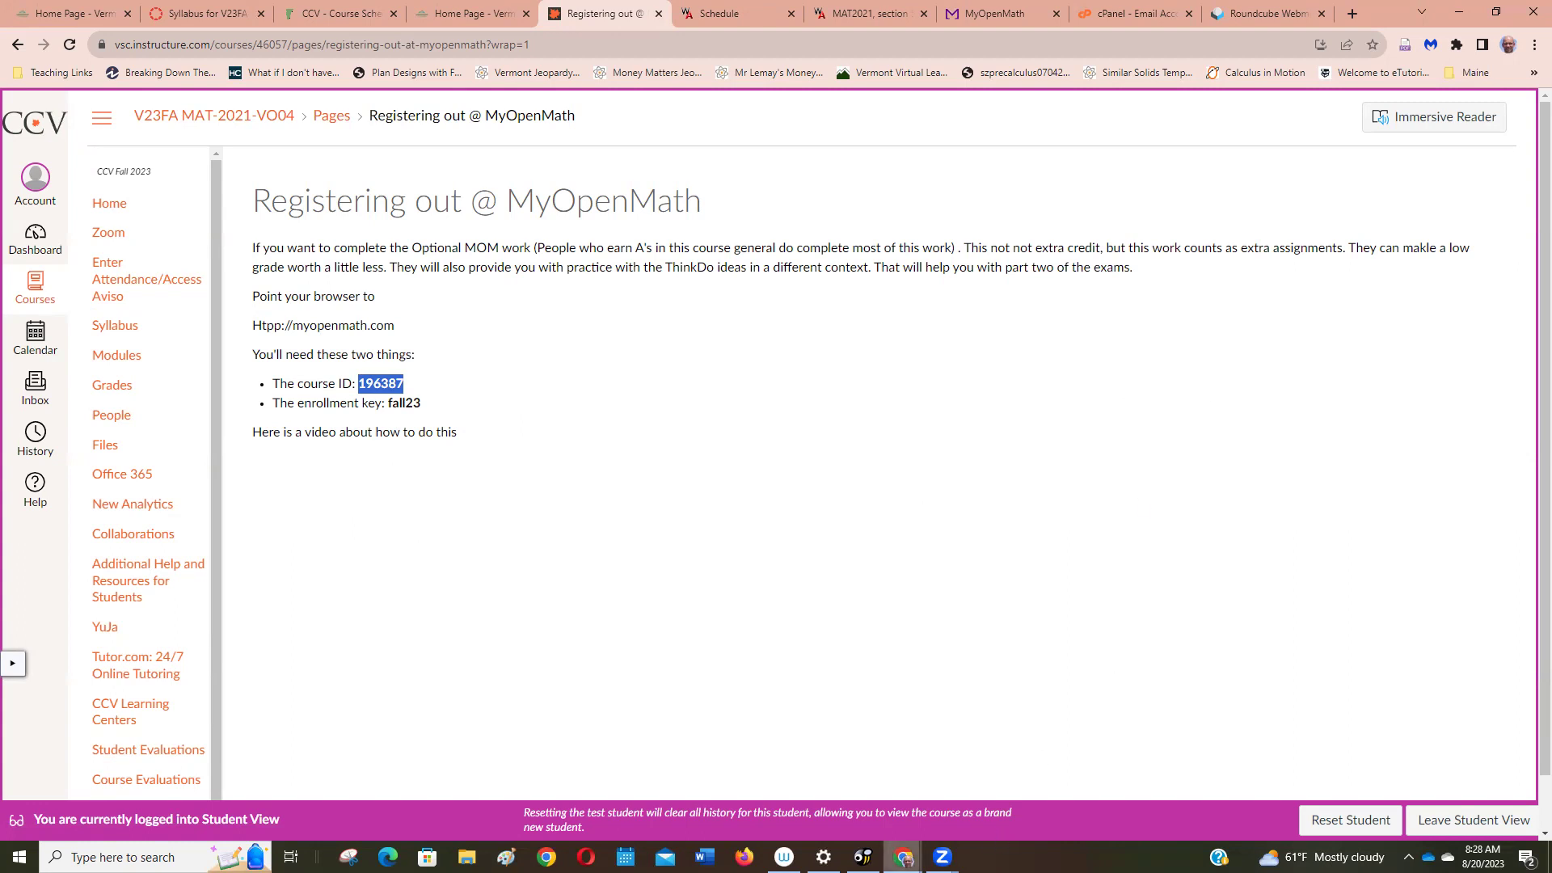
mouse_move(904, 857)
click(1010, 770)
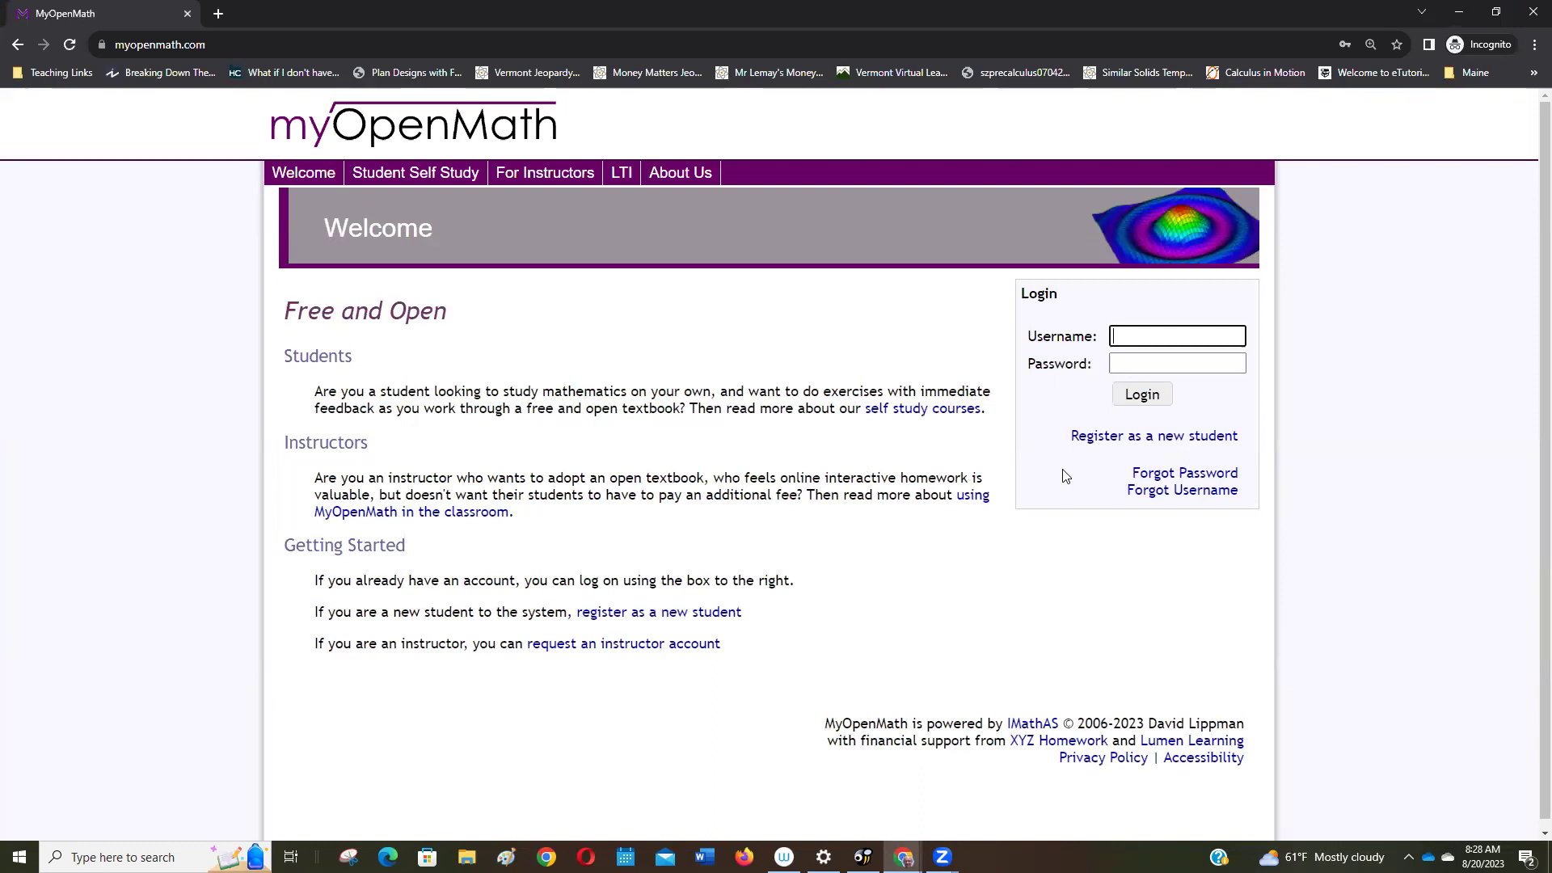
Step: Start a new student signup, pasting course ID 196387 and autofilling the saved enrollment key
click(1187, 440)
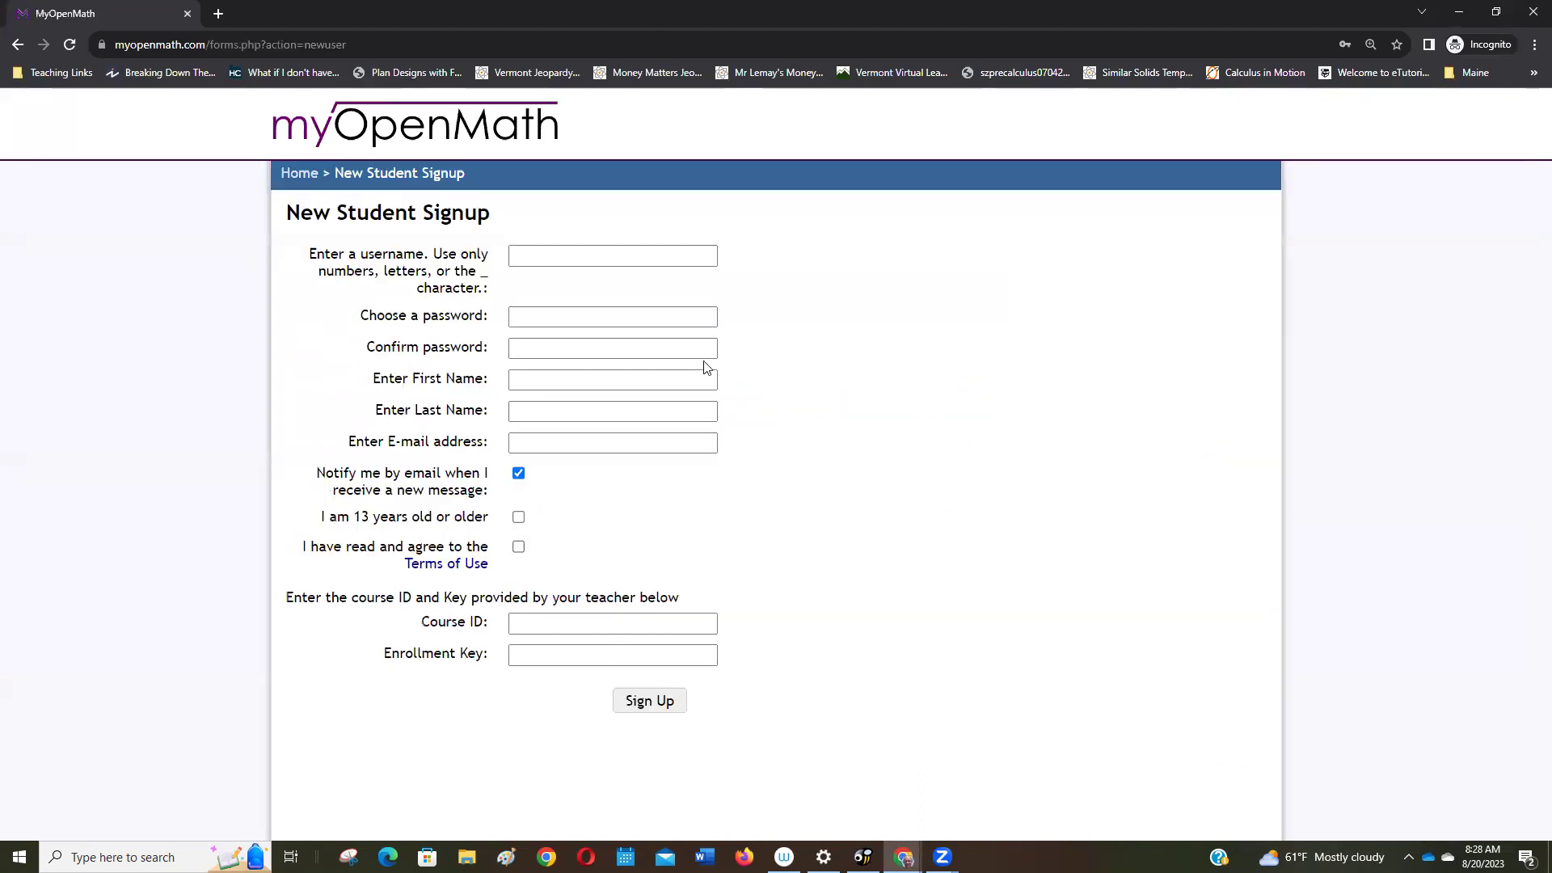
click(567, 624)
key(ctrl+v)
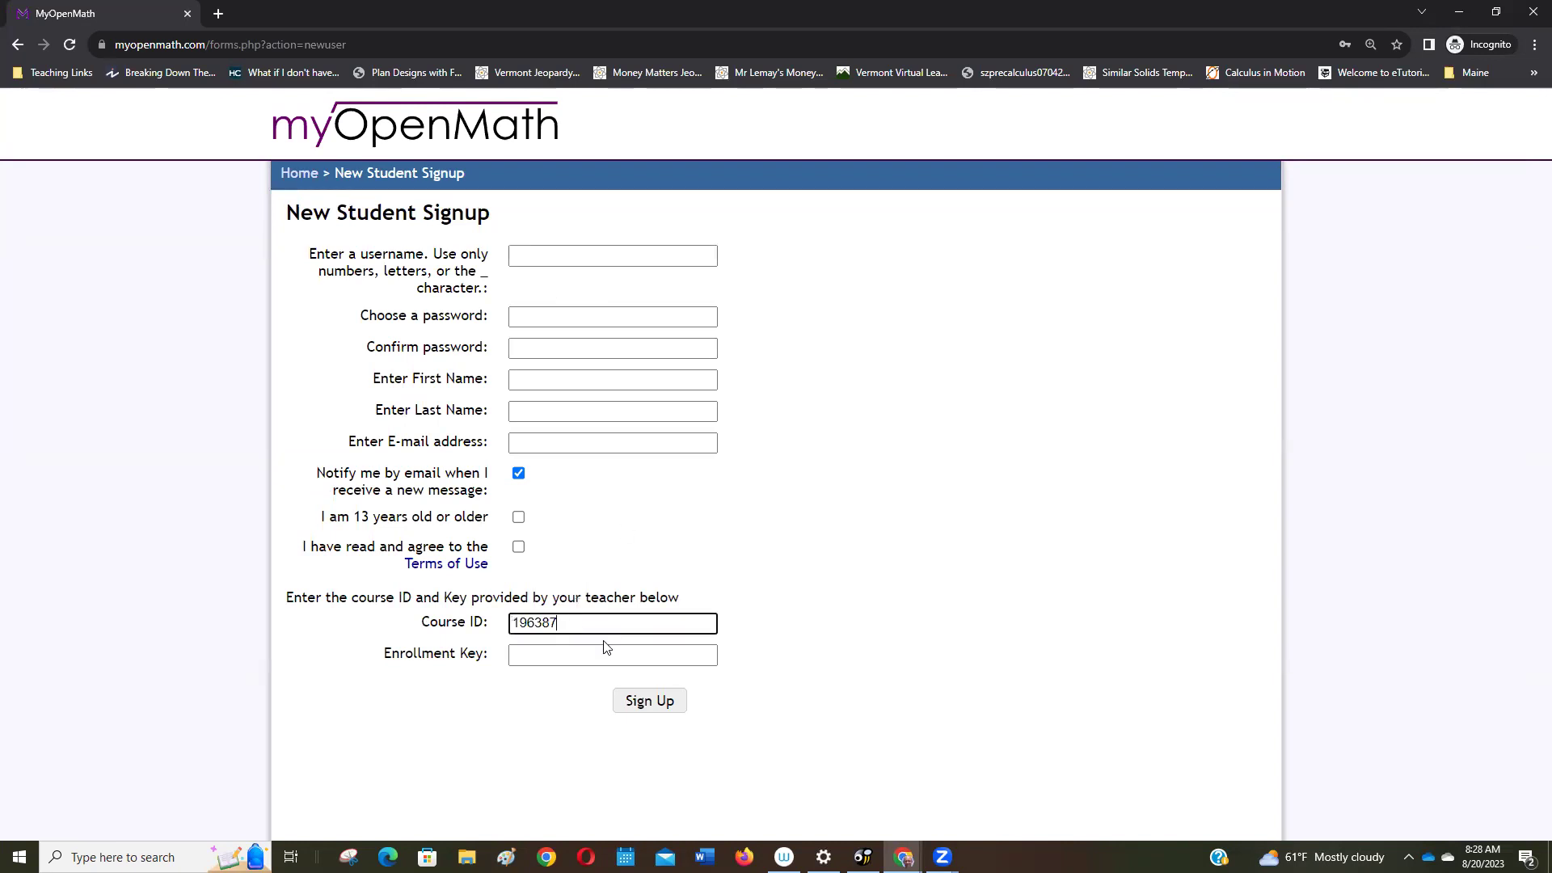
click(598, 655)
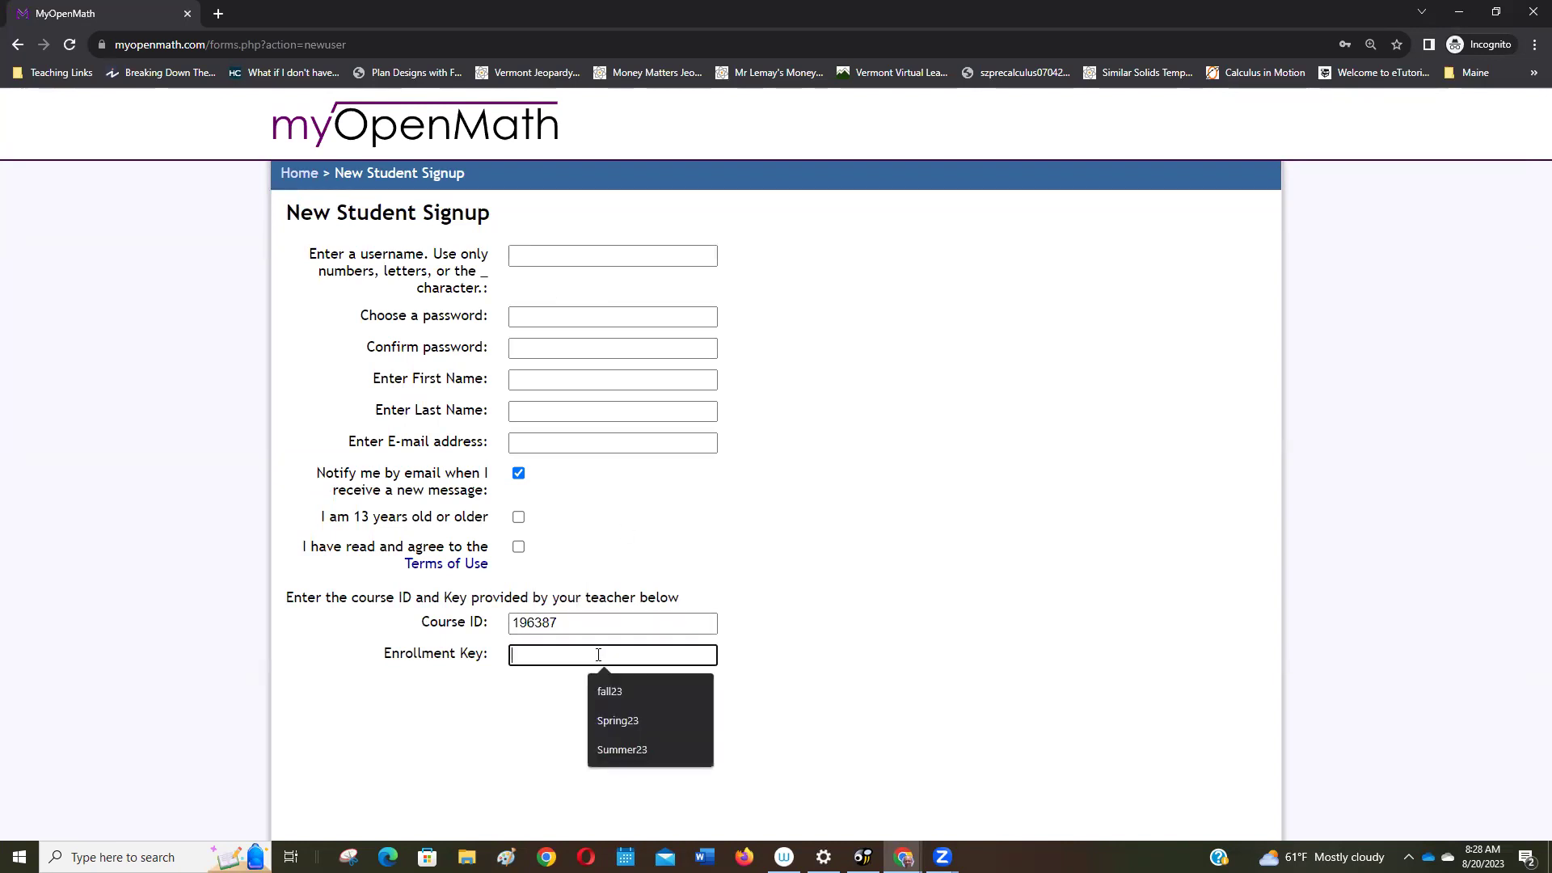
click(630, 694)
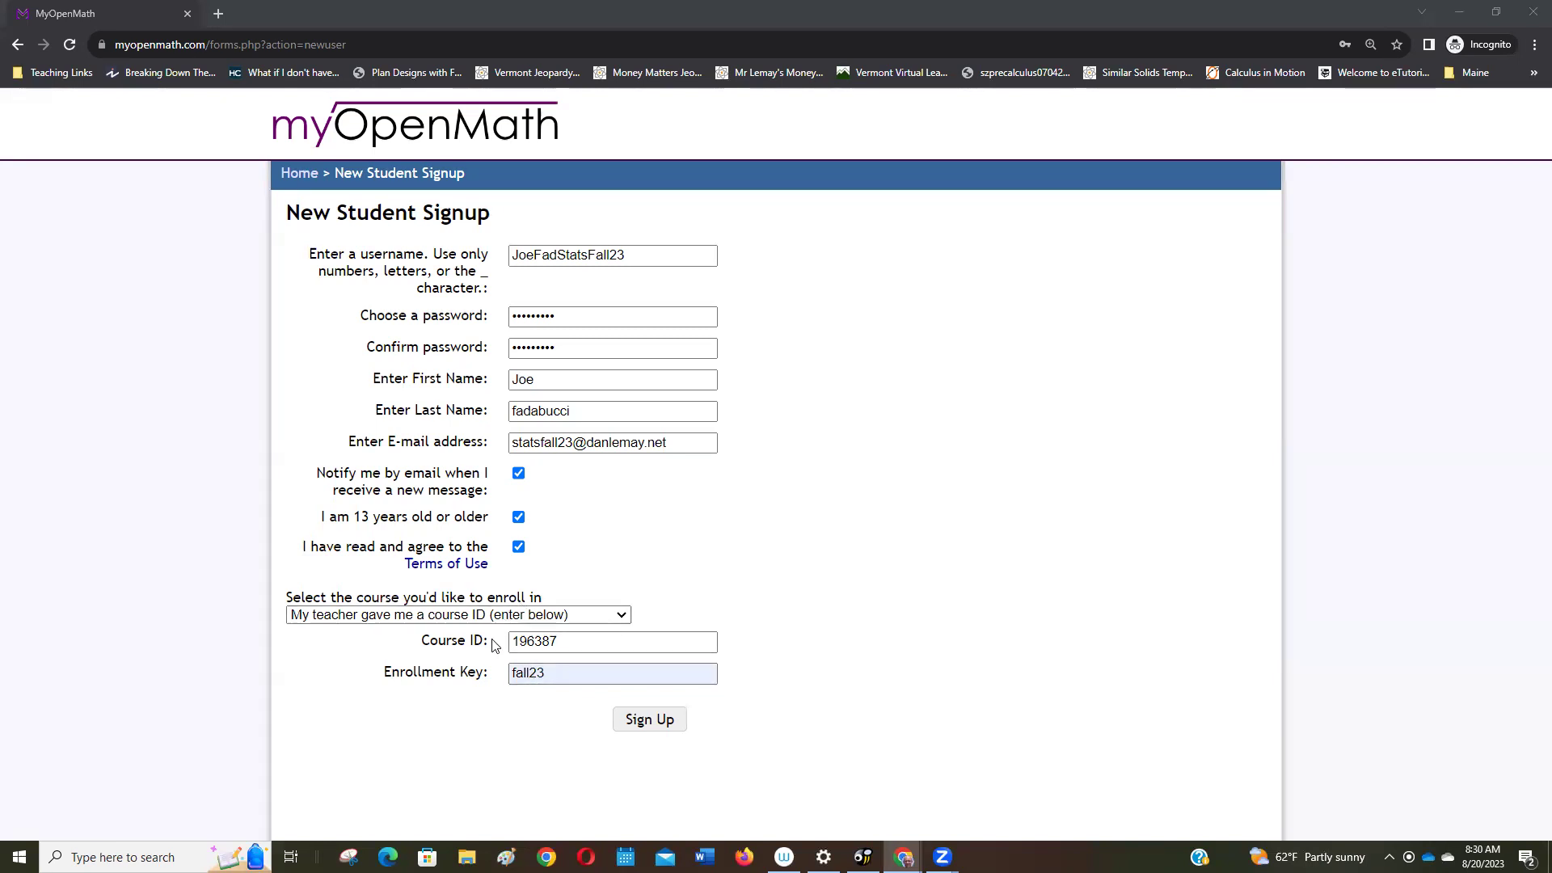
Step: Submit the new student signup form and return to the MyOpenMath login page
click(655, 731)
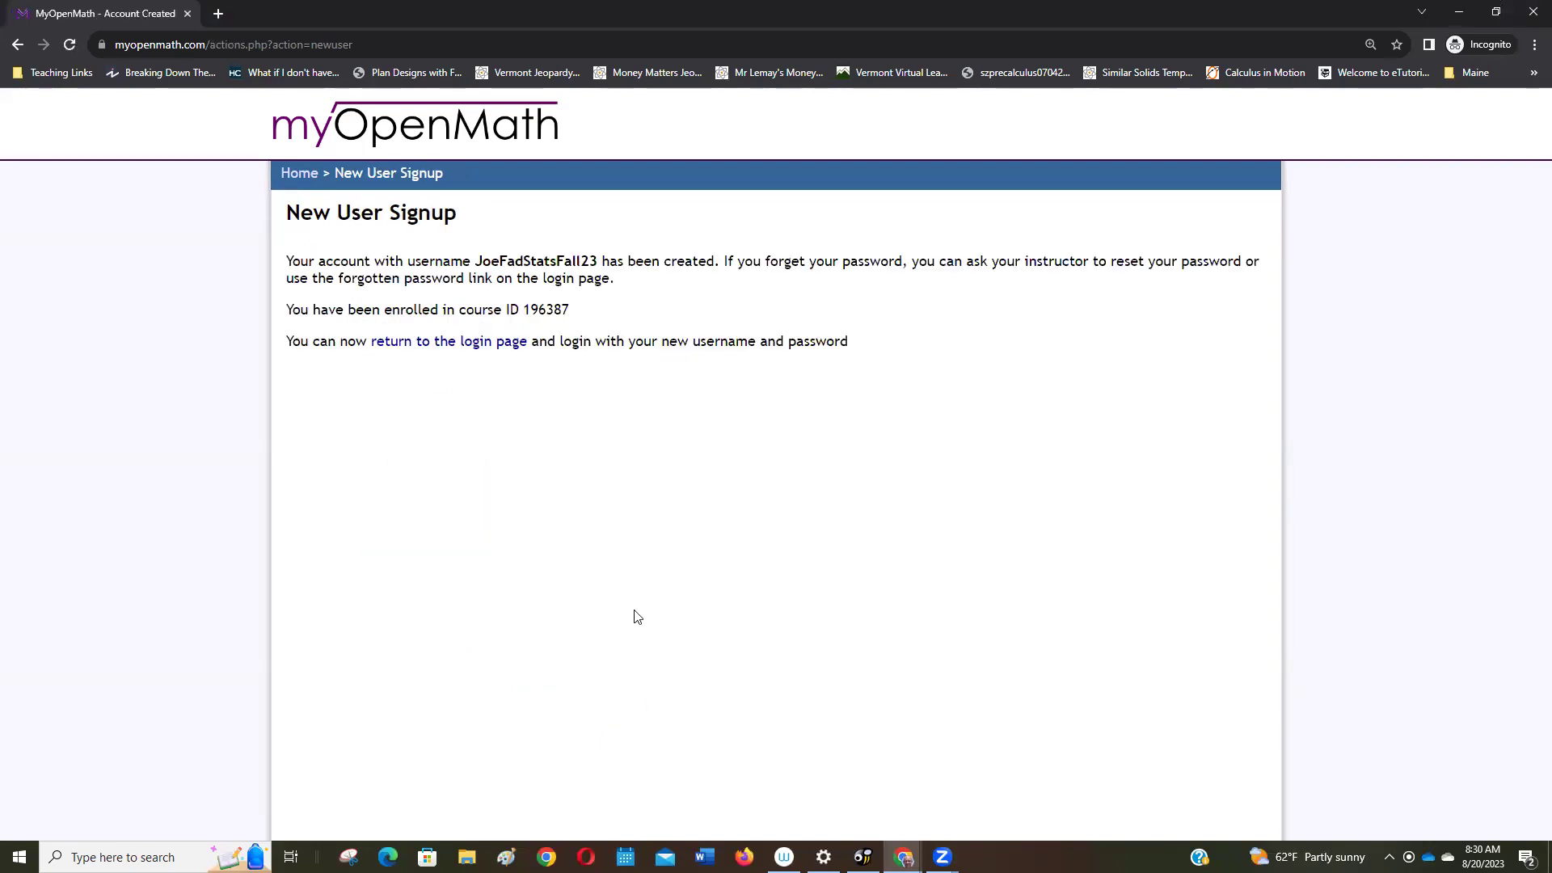
click(467, 348)
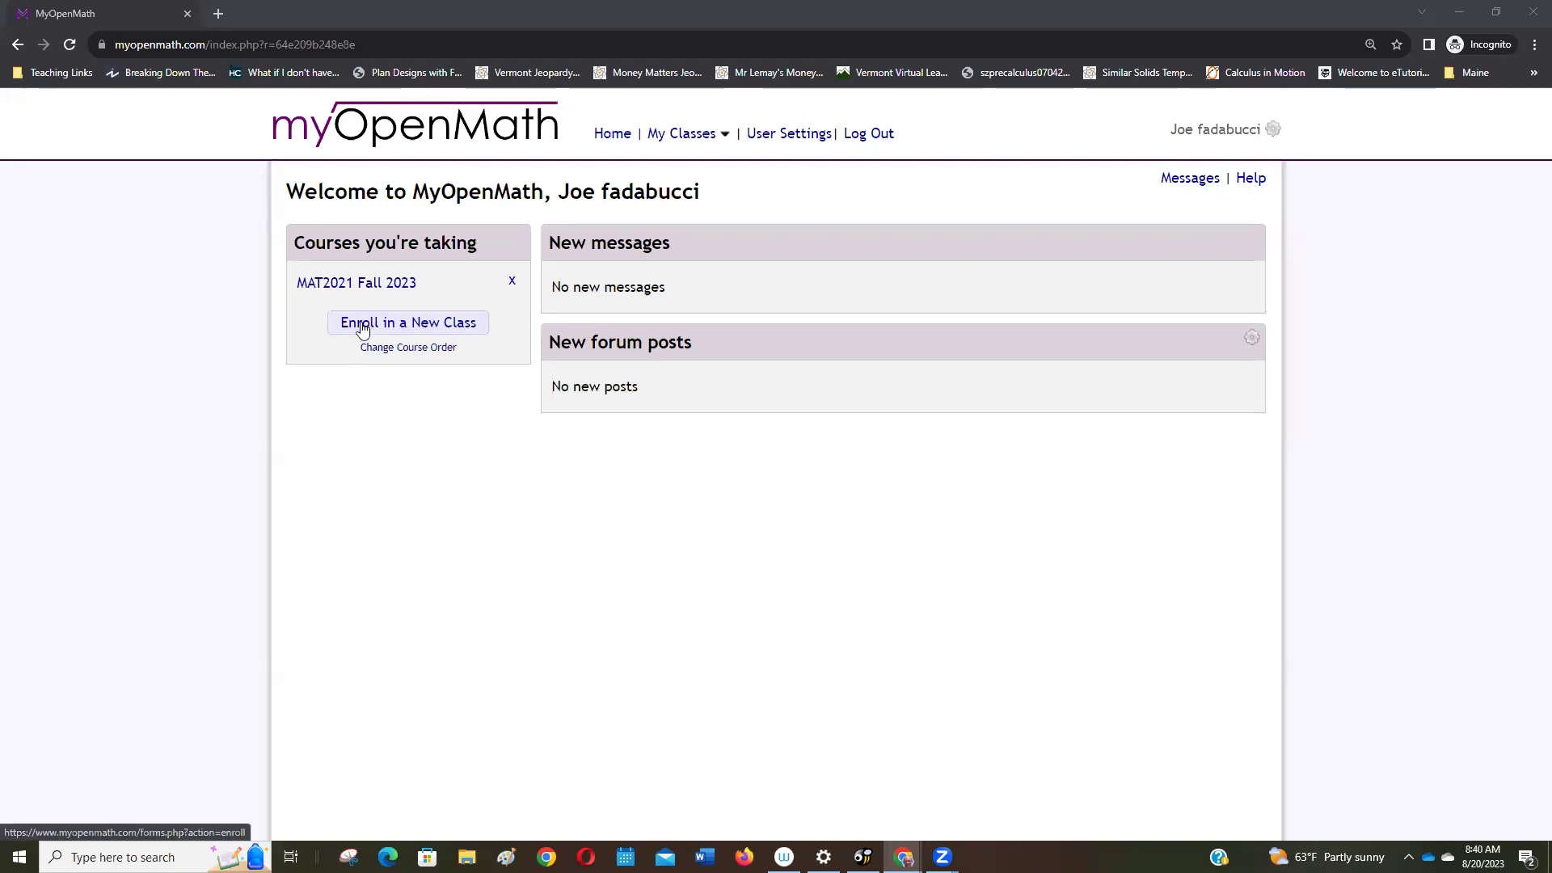
Step: Open the MAT2021 Fall 2023 course and expand the Exam 1 Work folder
click(410, 293)
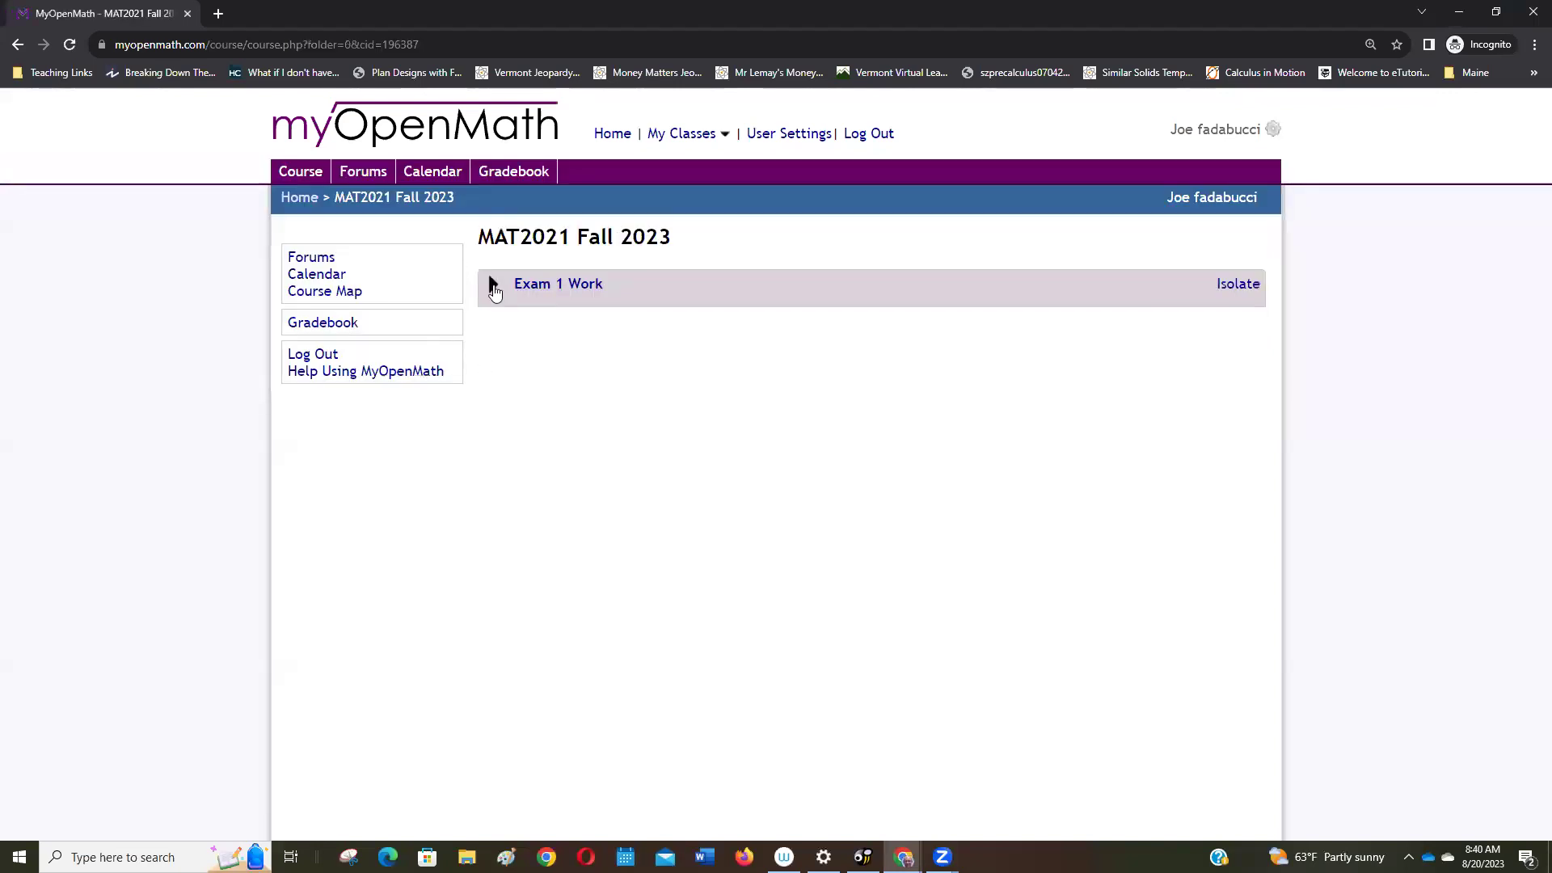
click(493, 284)
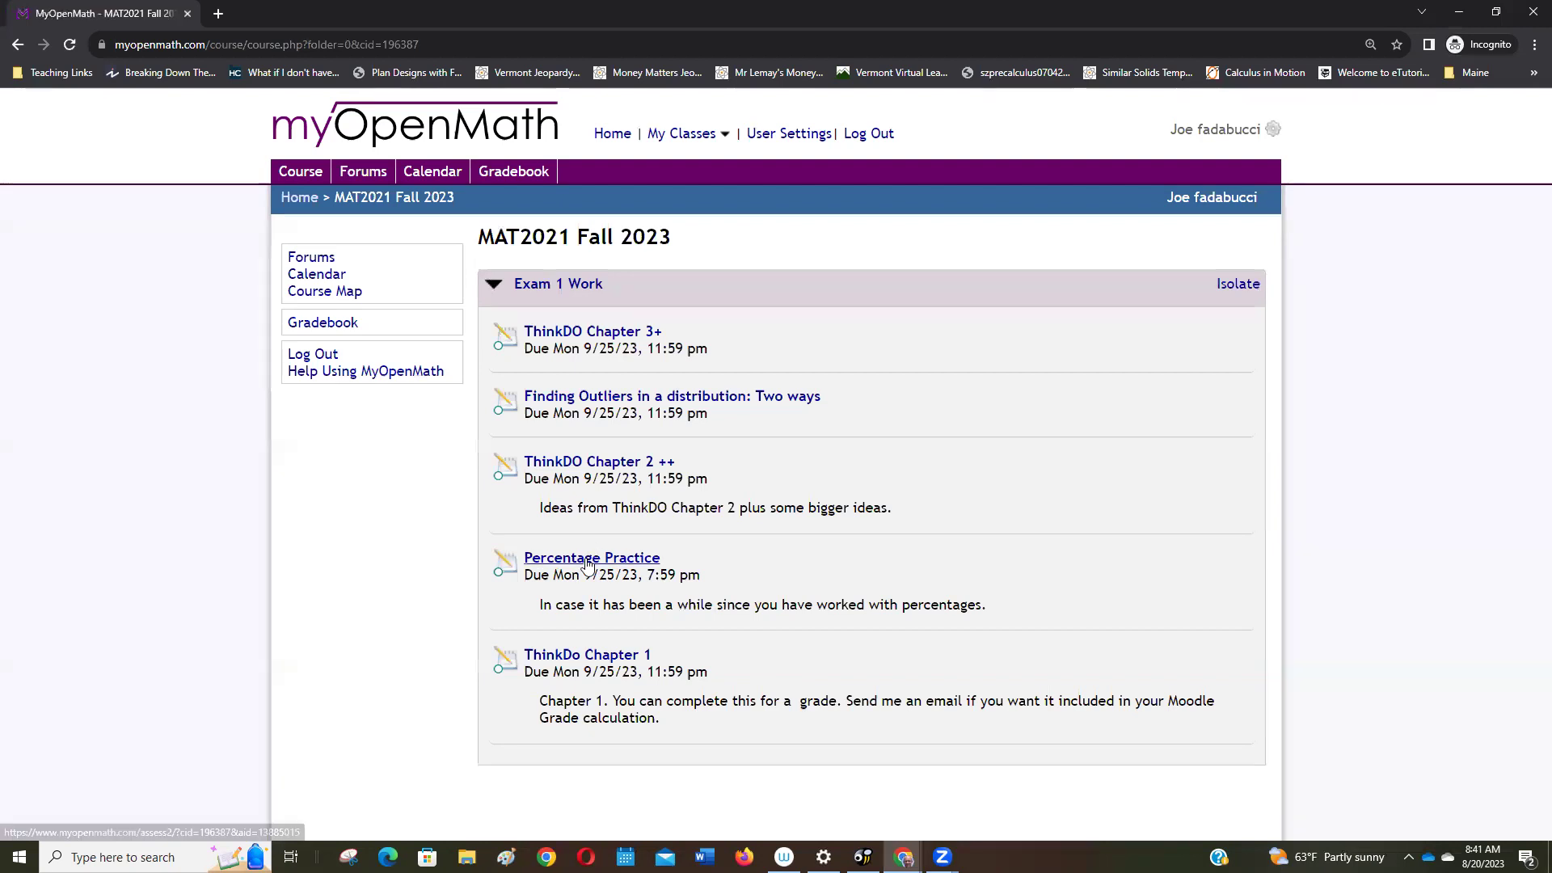
Step: Open the Percentage Practice assessment and go to Question 1, the salary raise problem
click(587, 565)
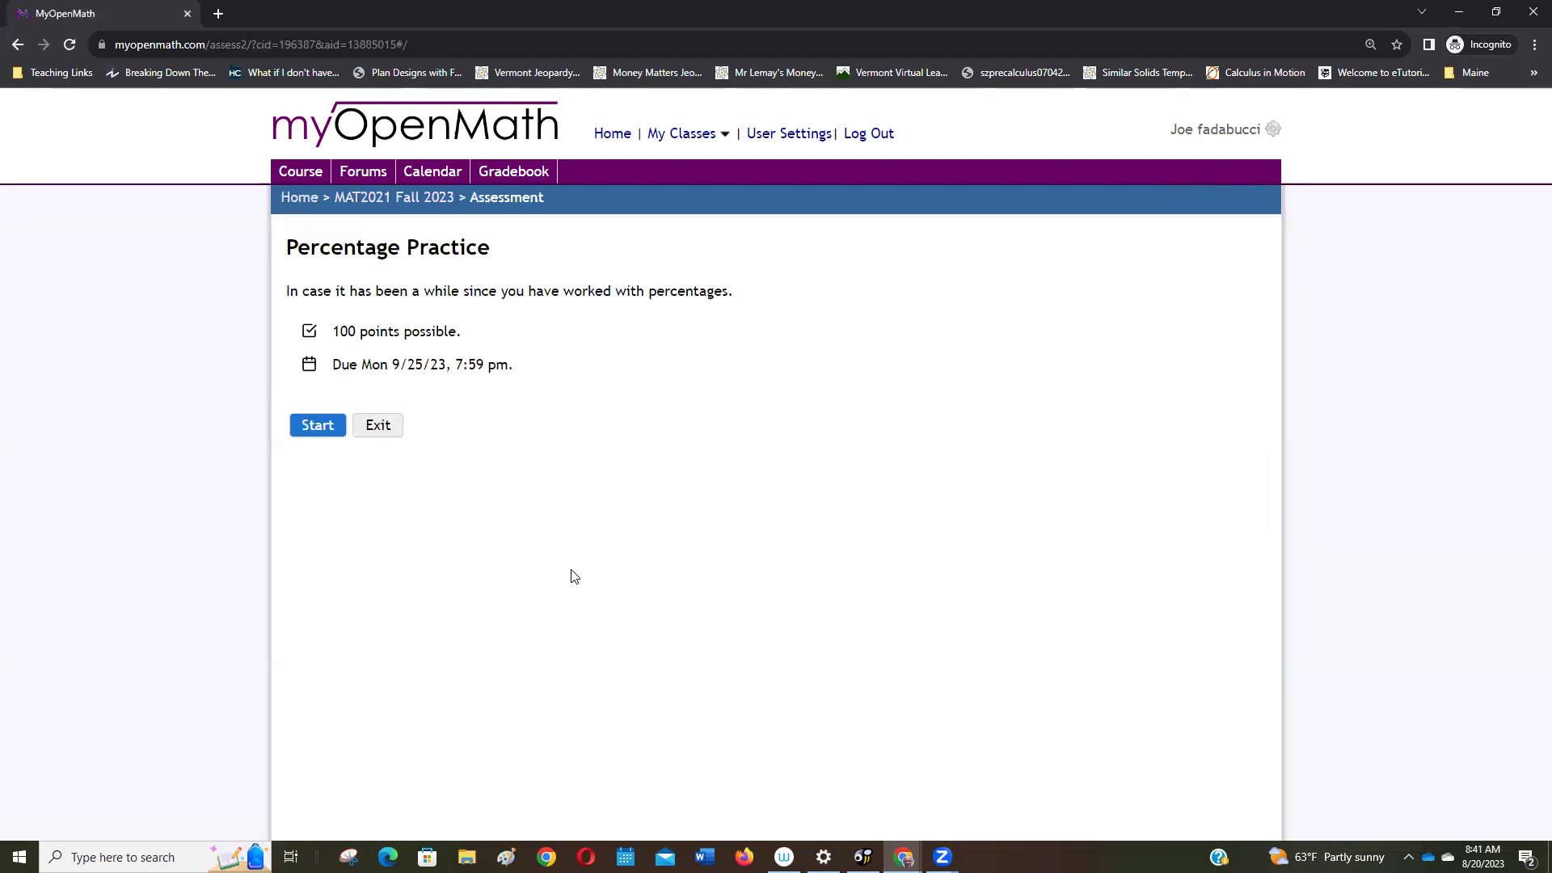
click(322, 429)
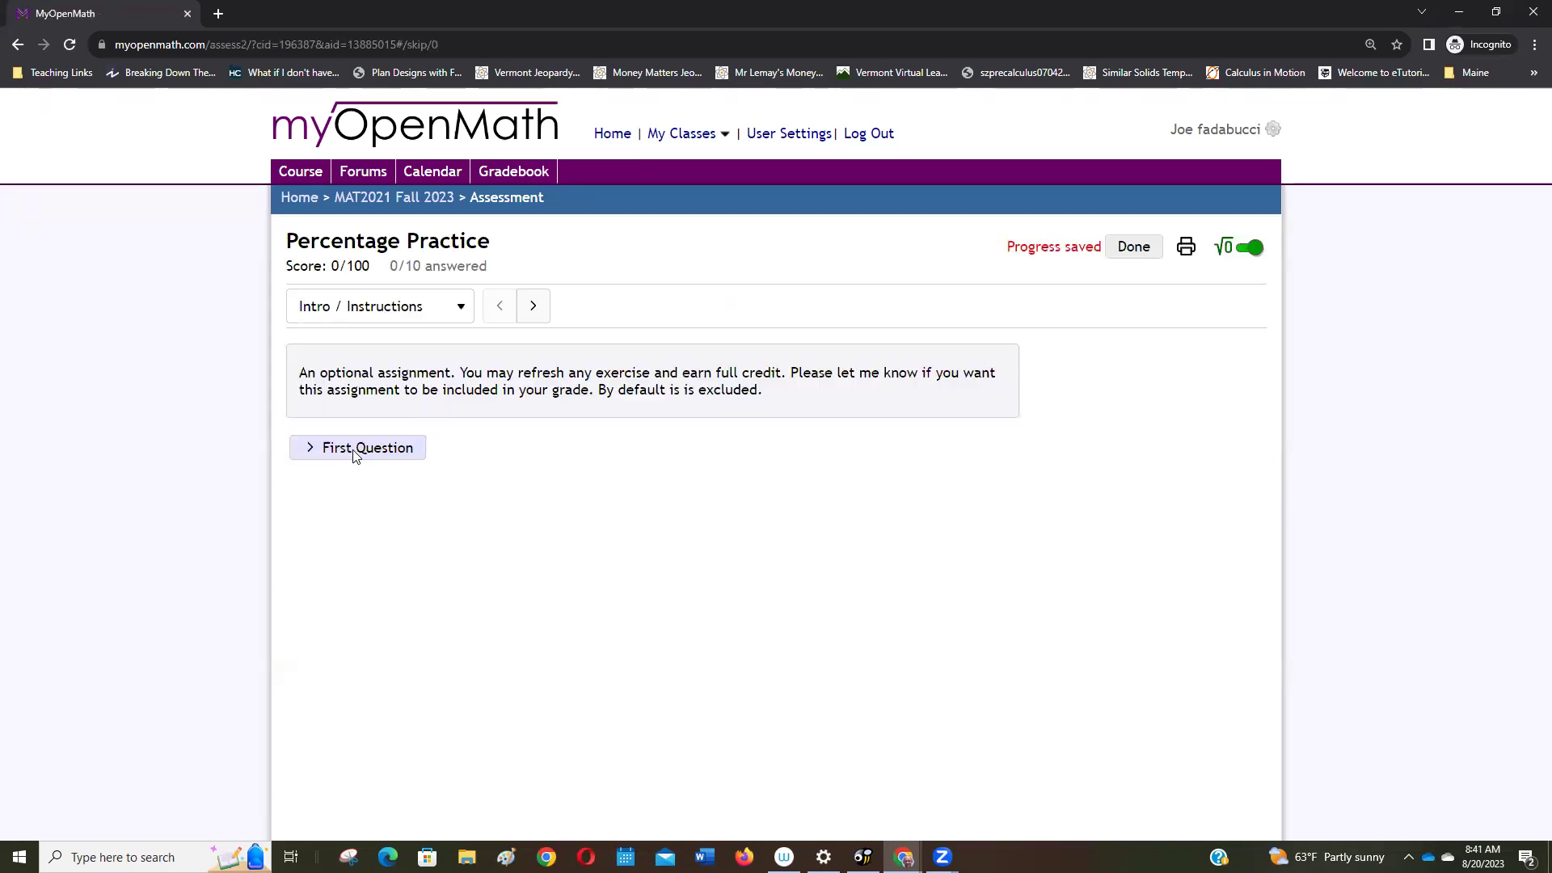
click(356, 449)
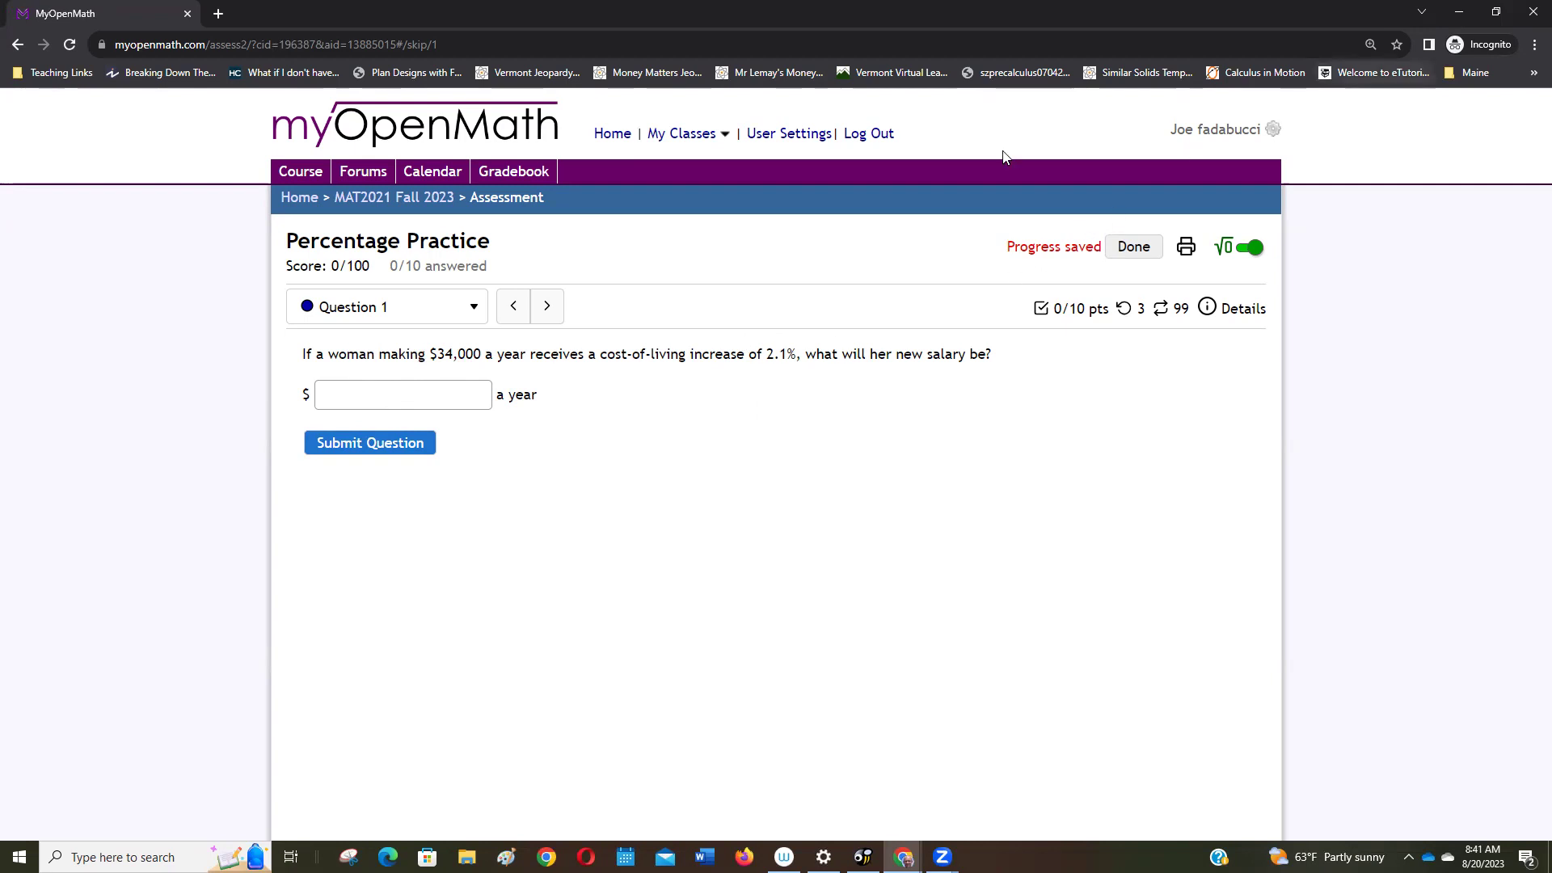
Step: Enter 34000*1.021 as the answer to Question 1 and submit it
click(429, 389)
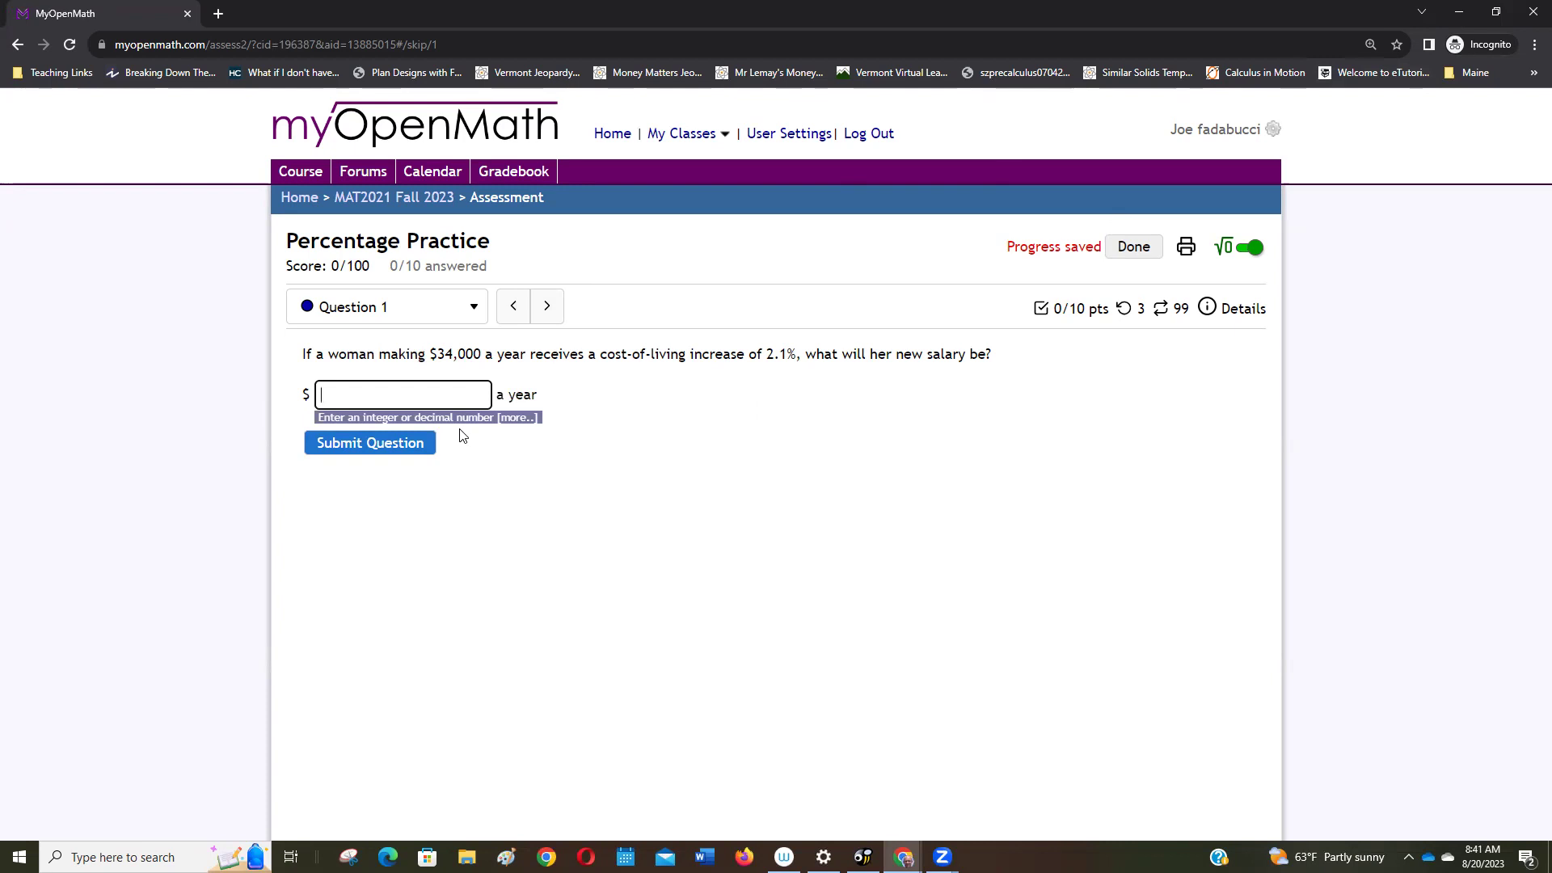
text(34)
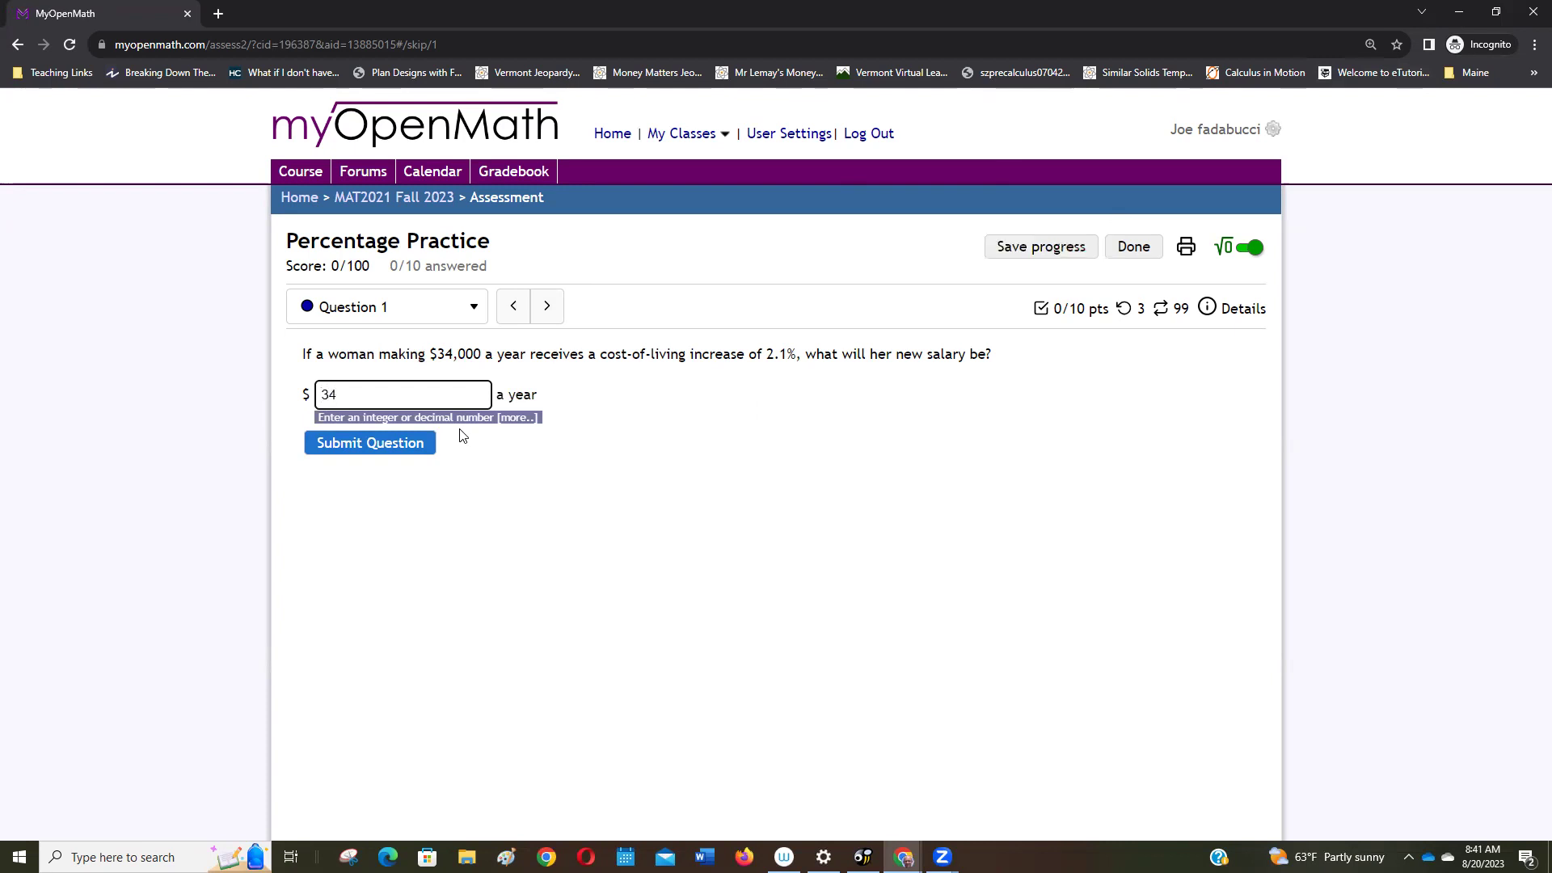
text(000)
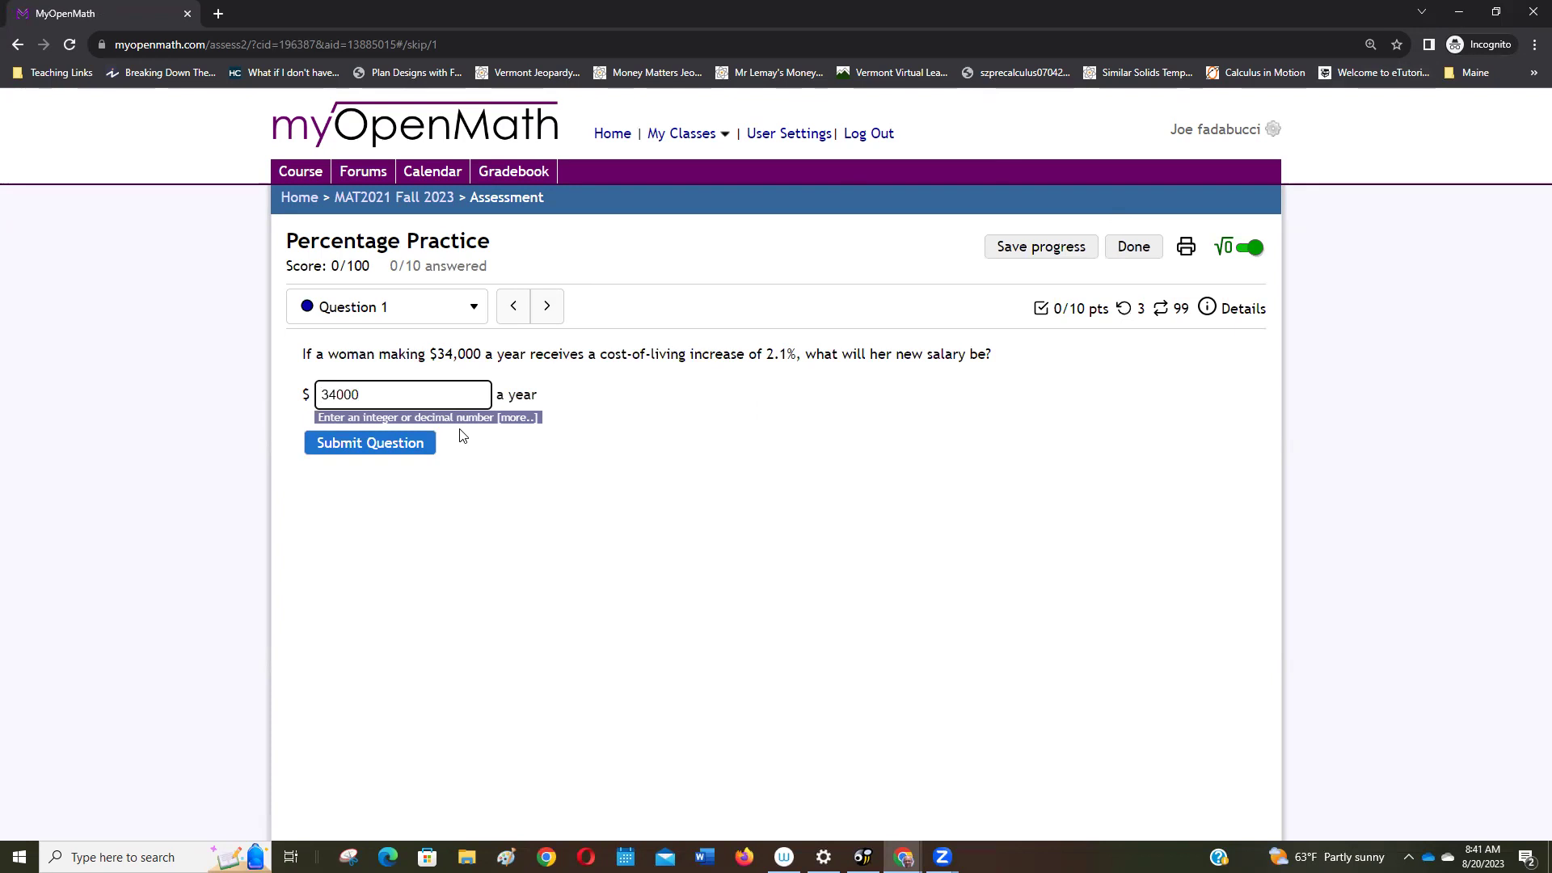
text(*)
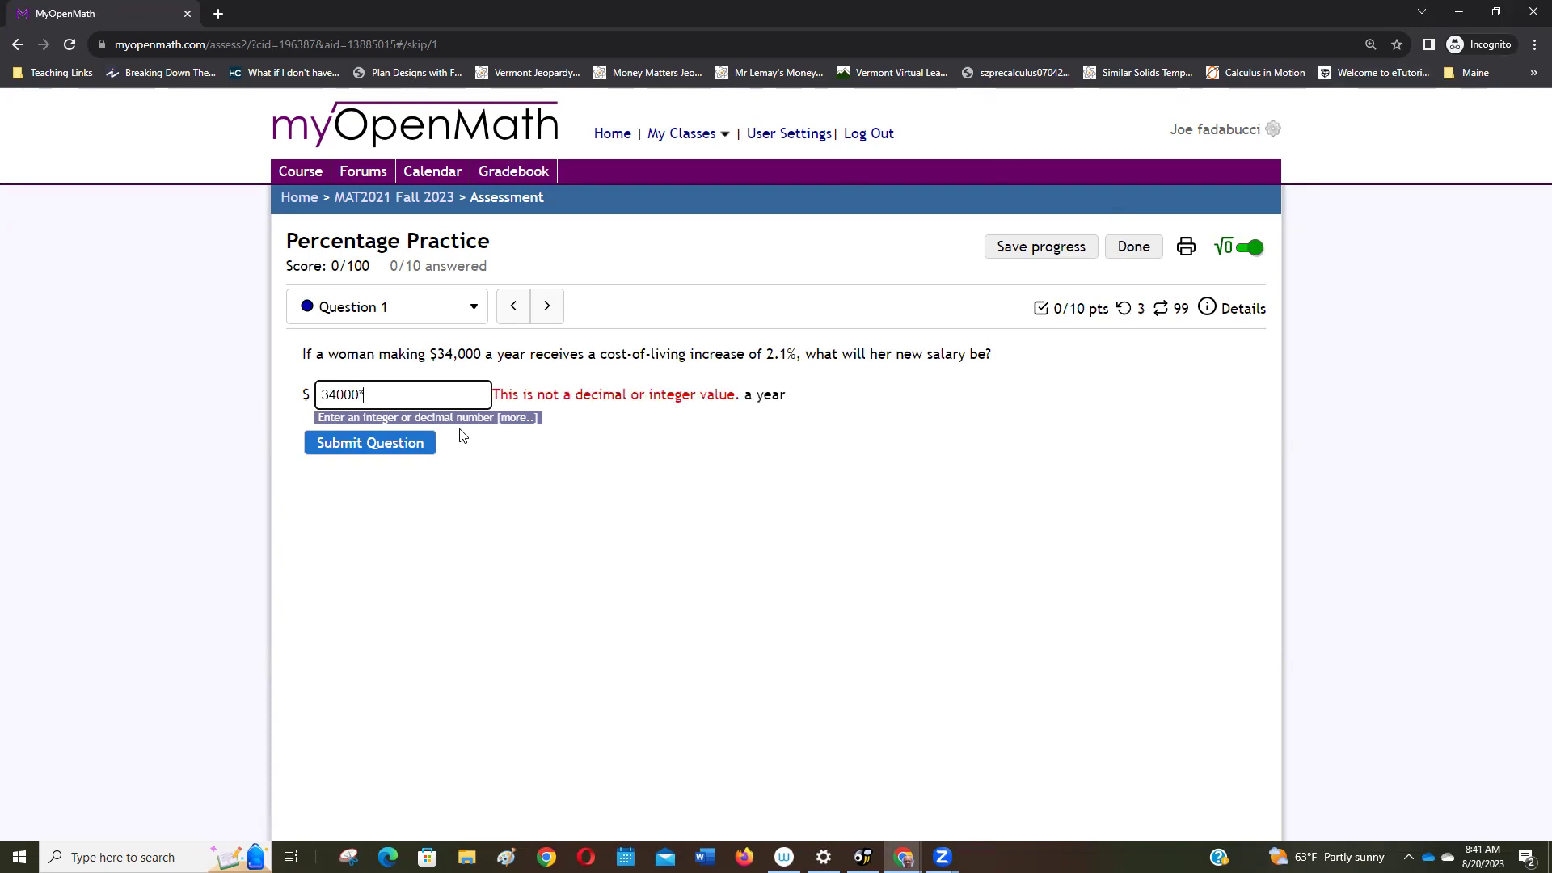
text(1.021)
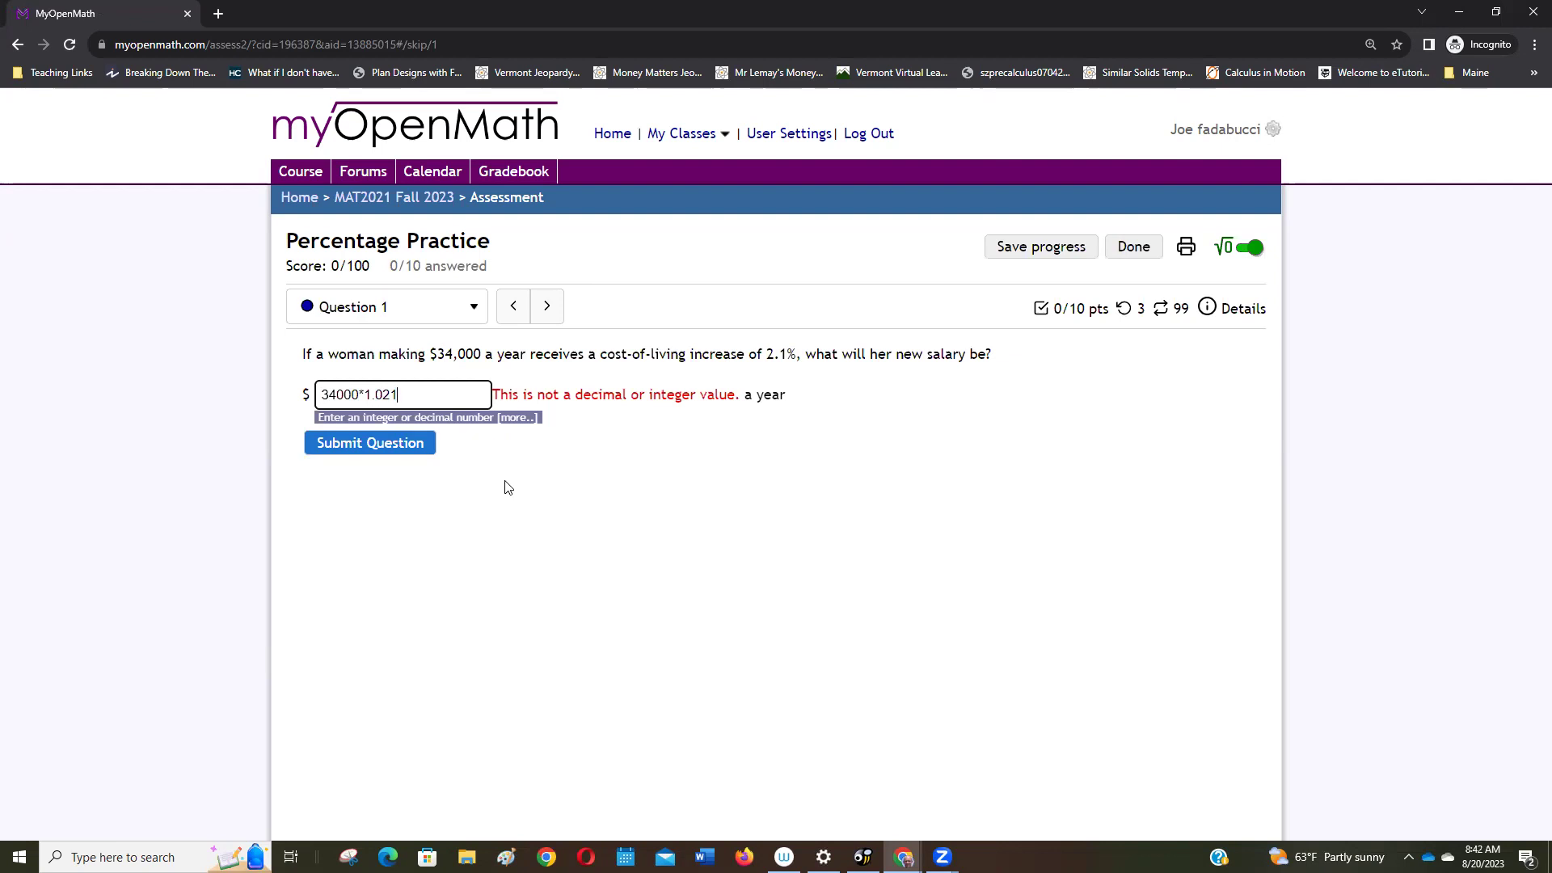
click(389, 444)
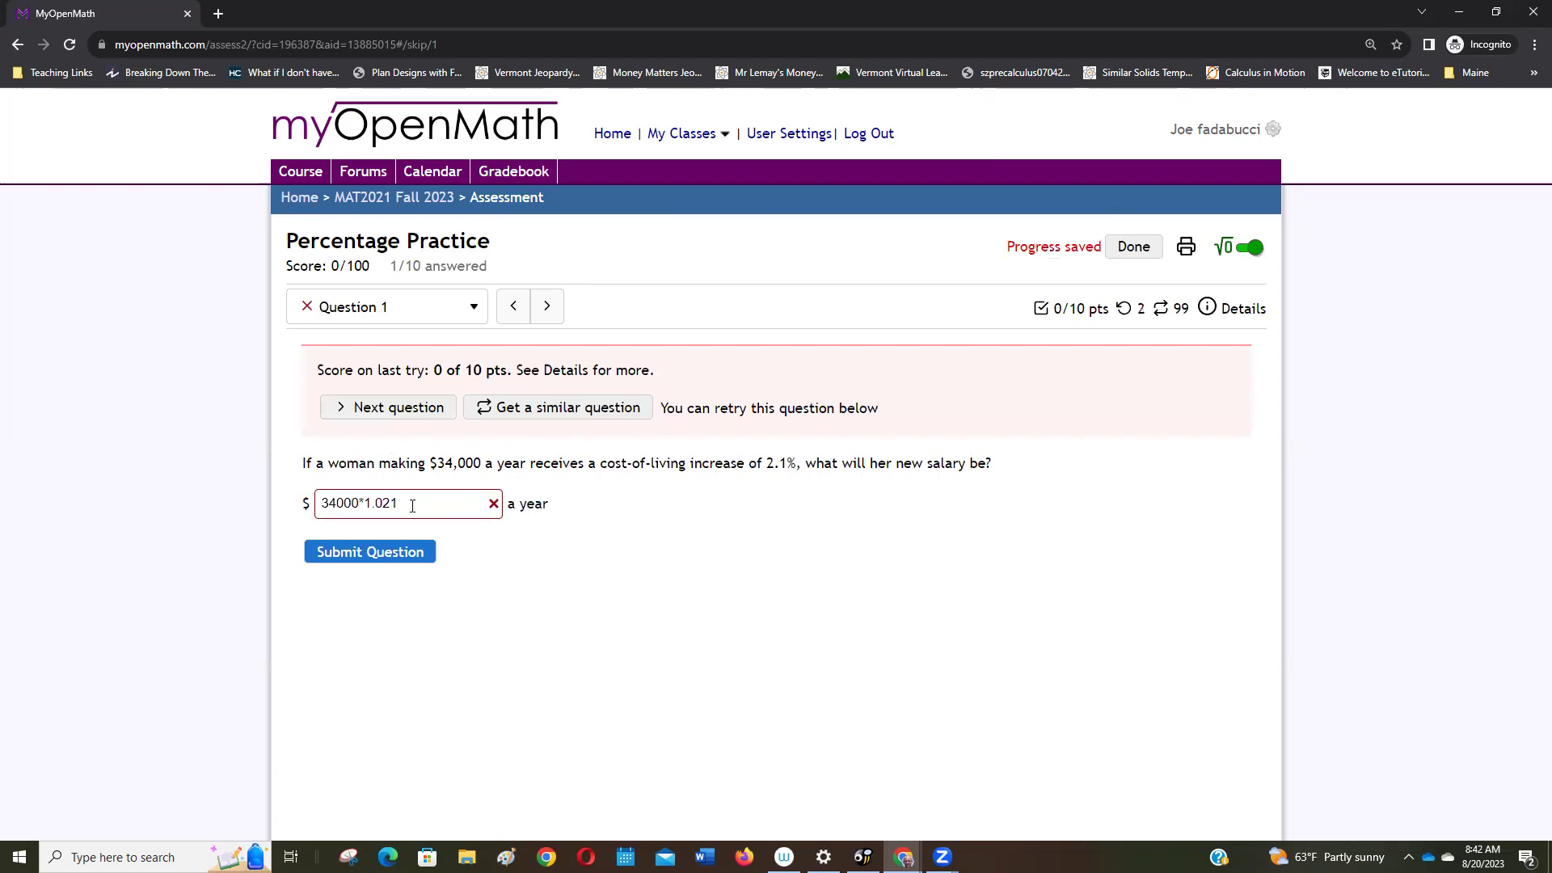
Step: Resubmit the answer, first as 34000*1.02, then again as 34000*1.021
click(410, 503)
key(Left)
key(Left)
key(Left)
key(Left)
key(Left)
key(Left)
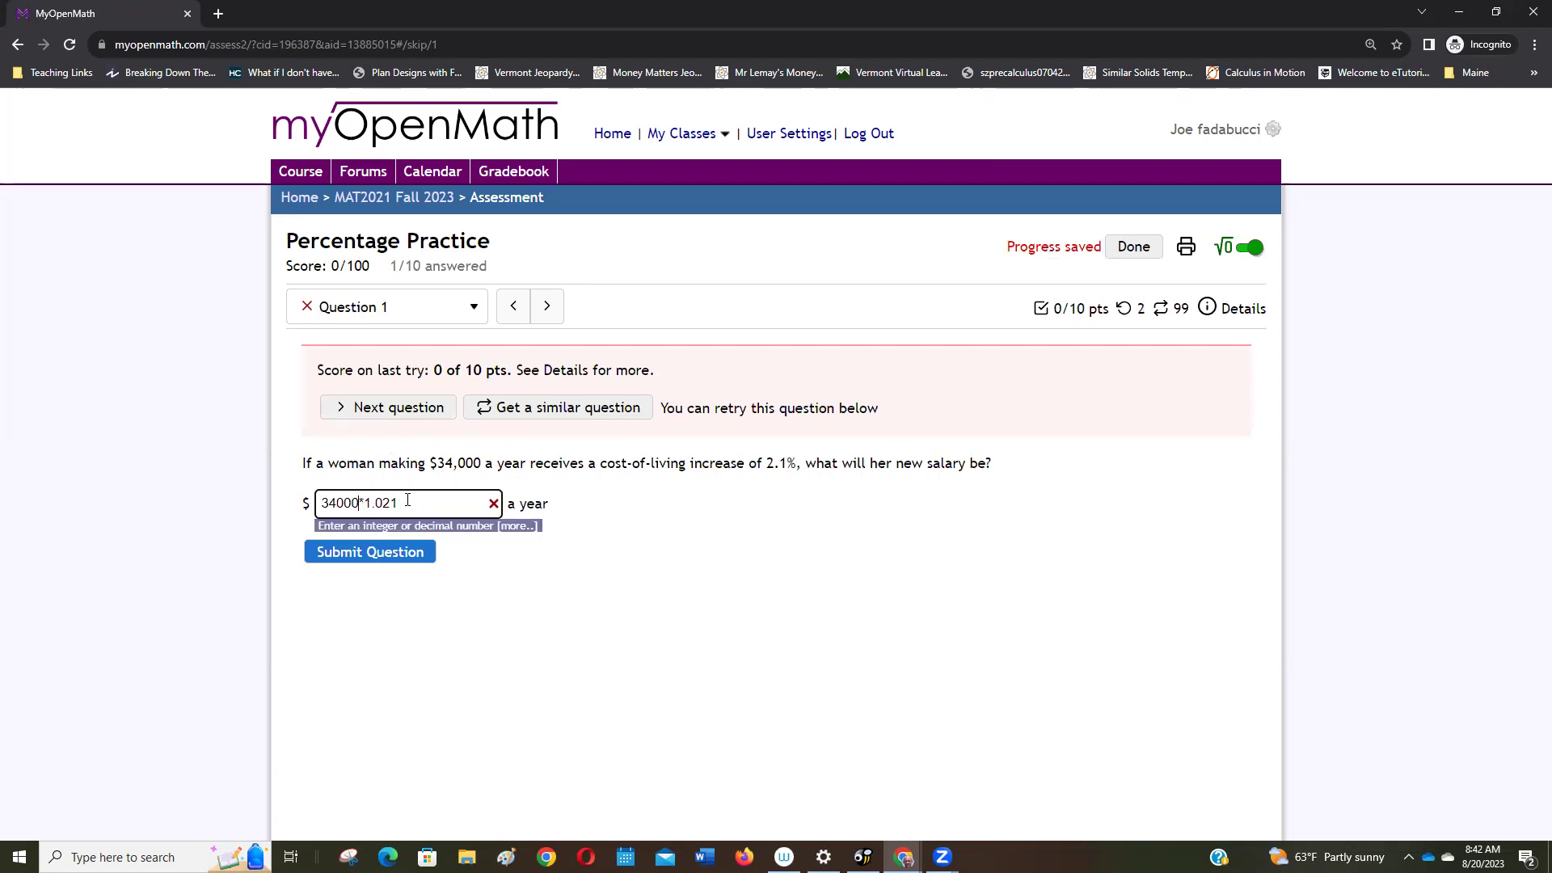
drag(407, 501, 299, 503)
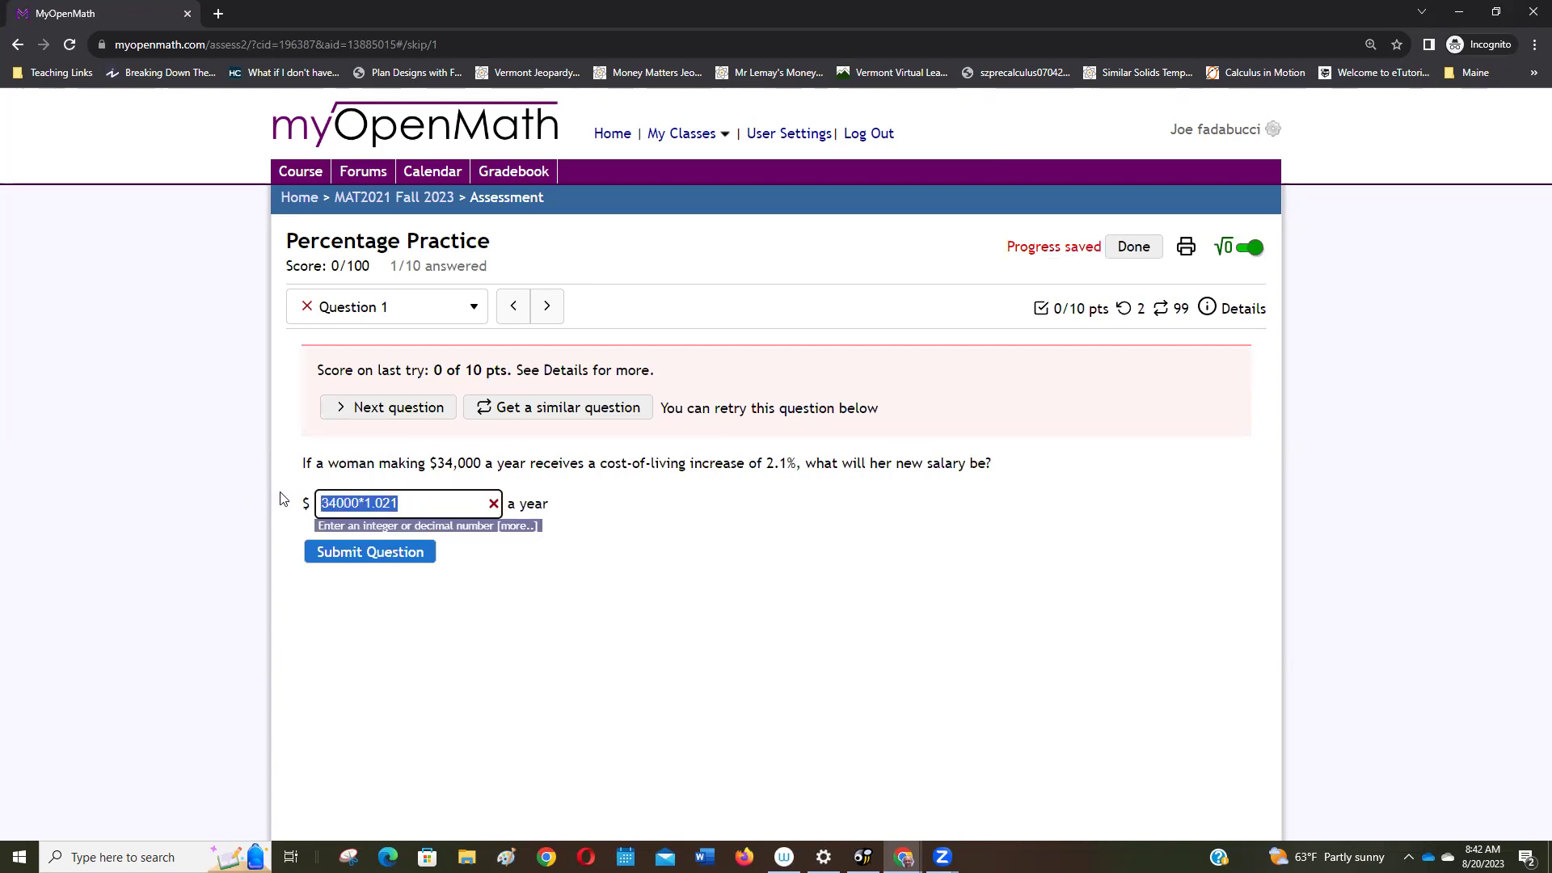
click(410, 511)
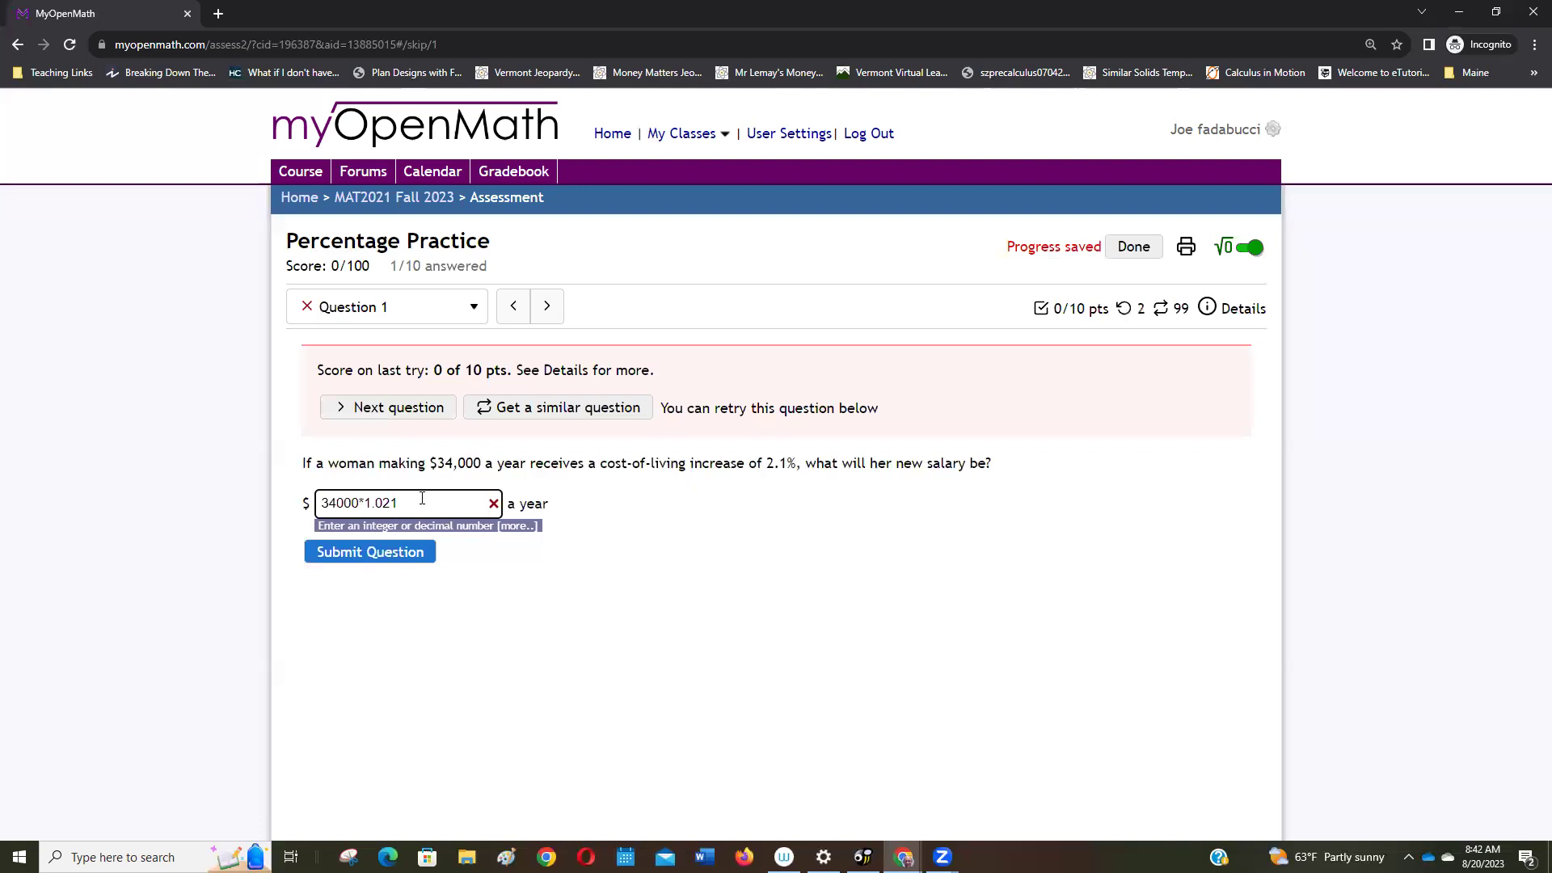
key(BackSpace)
click(370, 553)
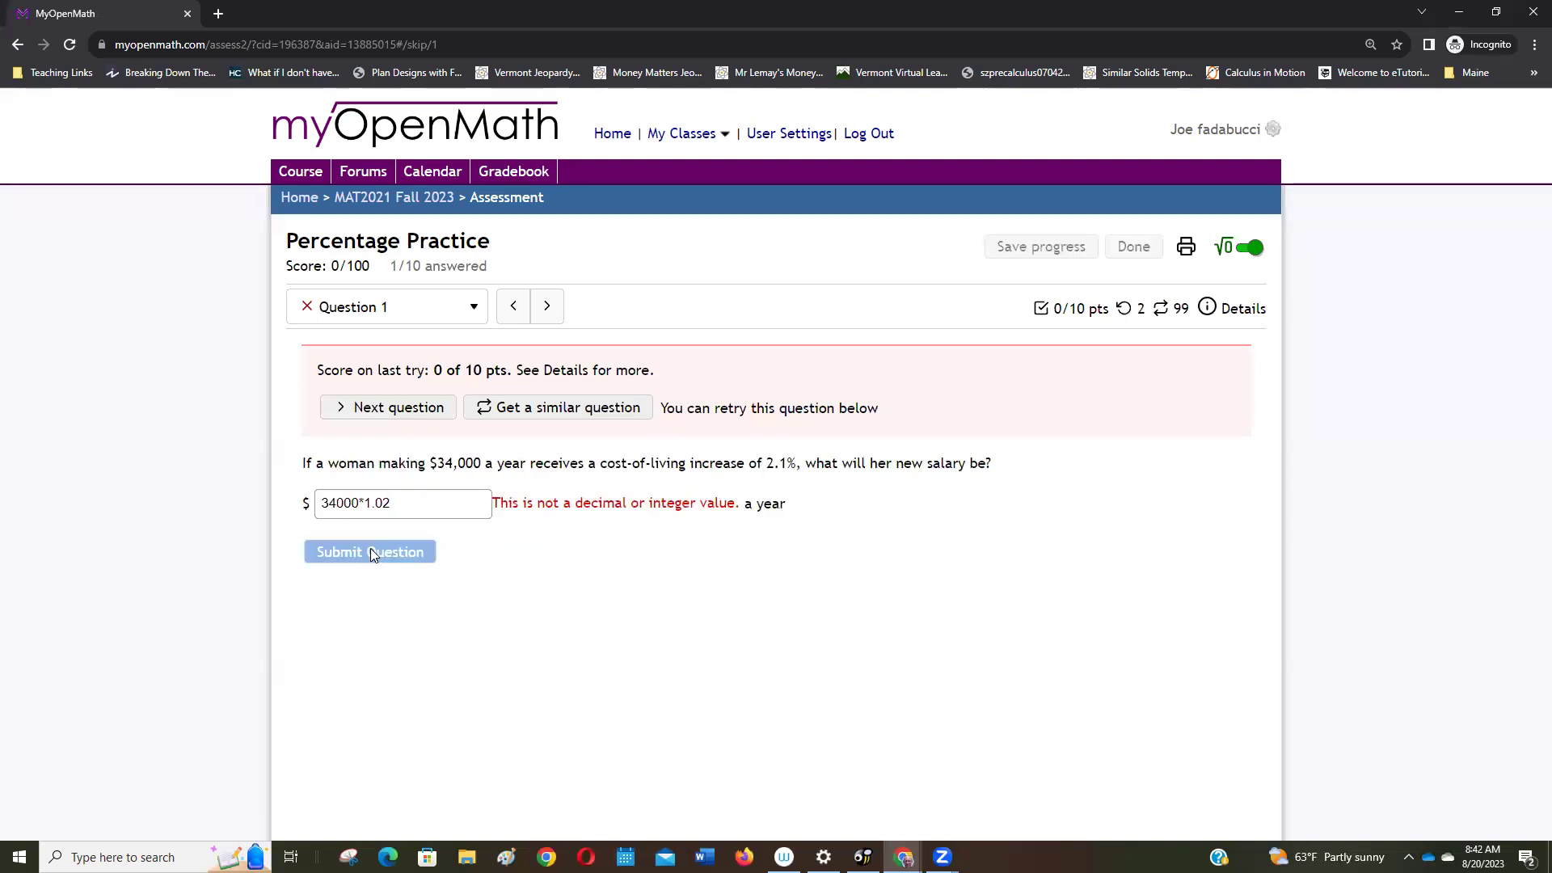
click(414, 501)
text(1)
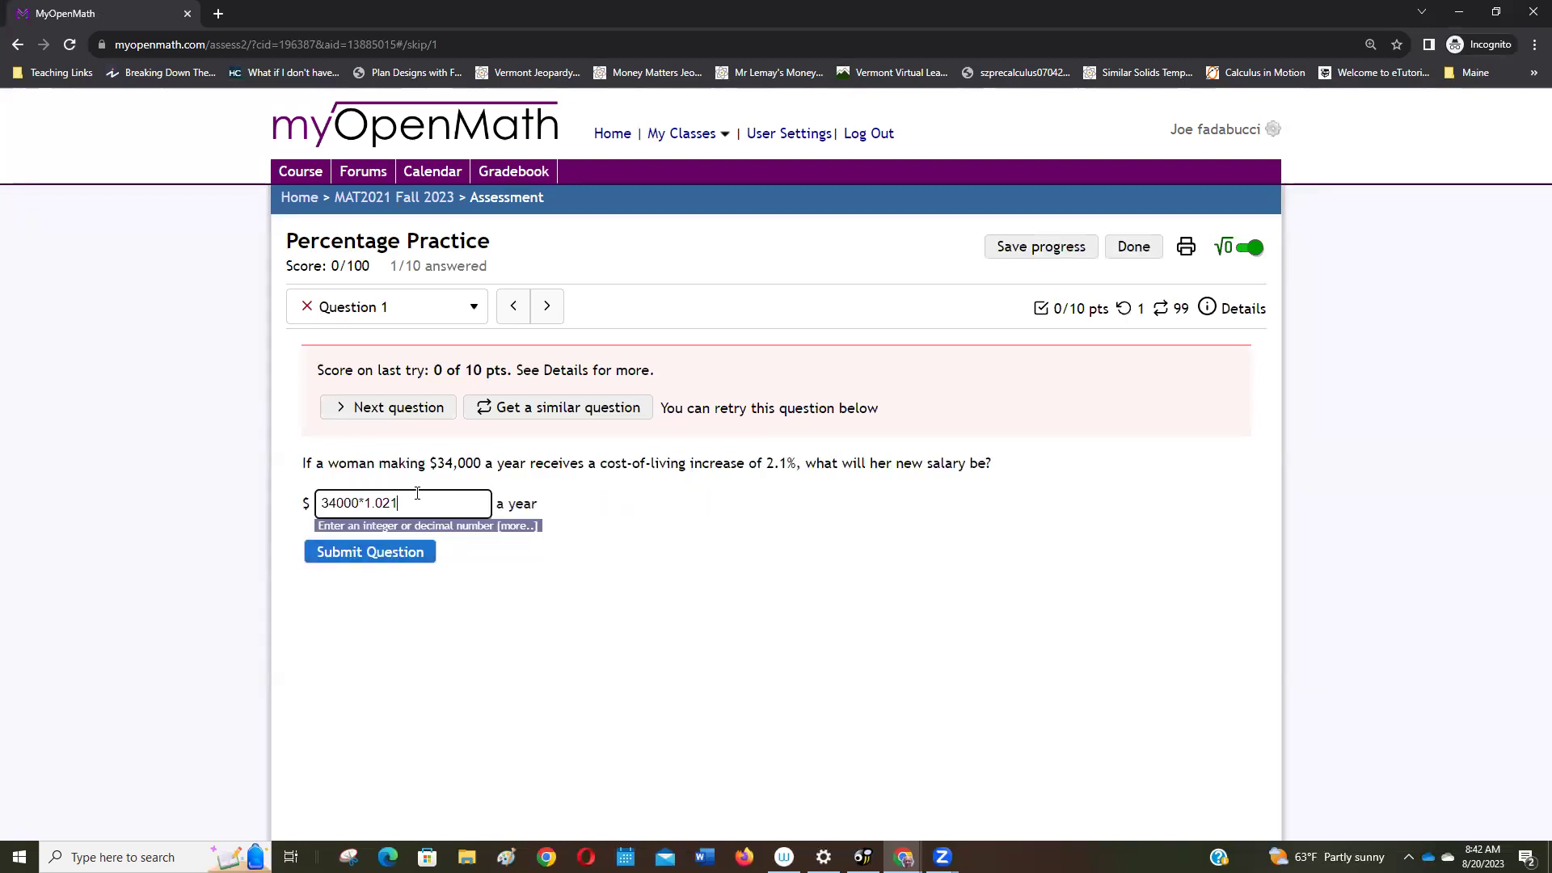
click(376, 551)
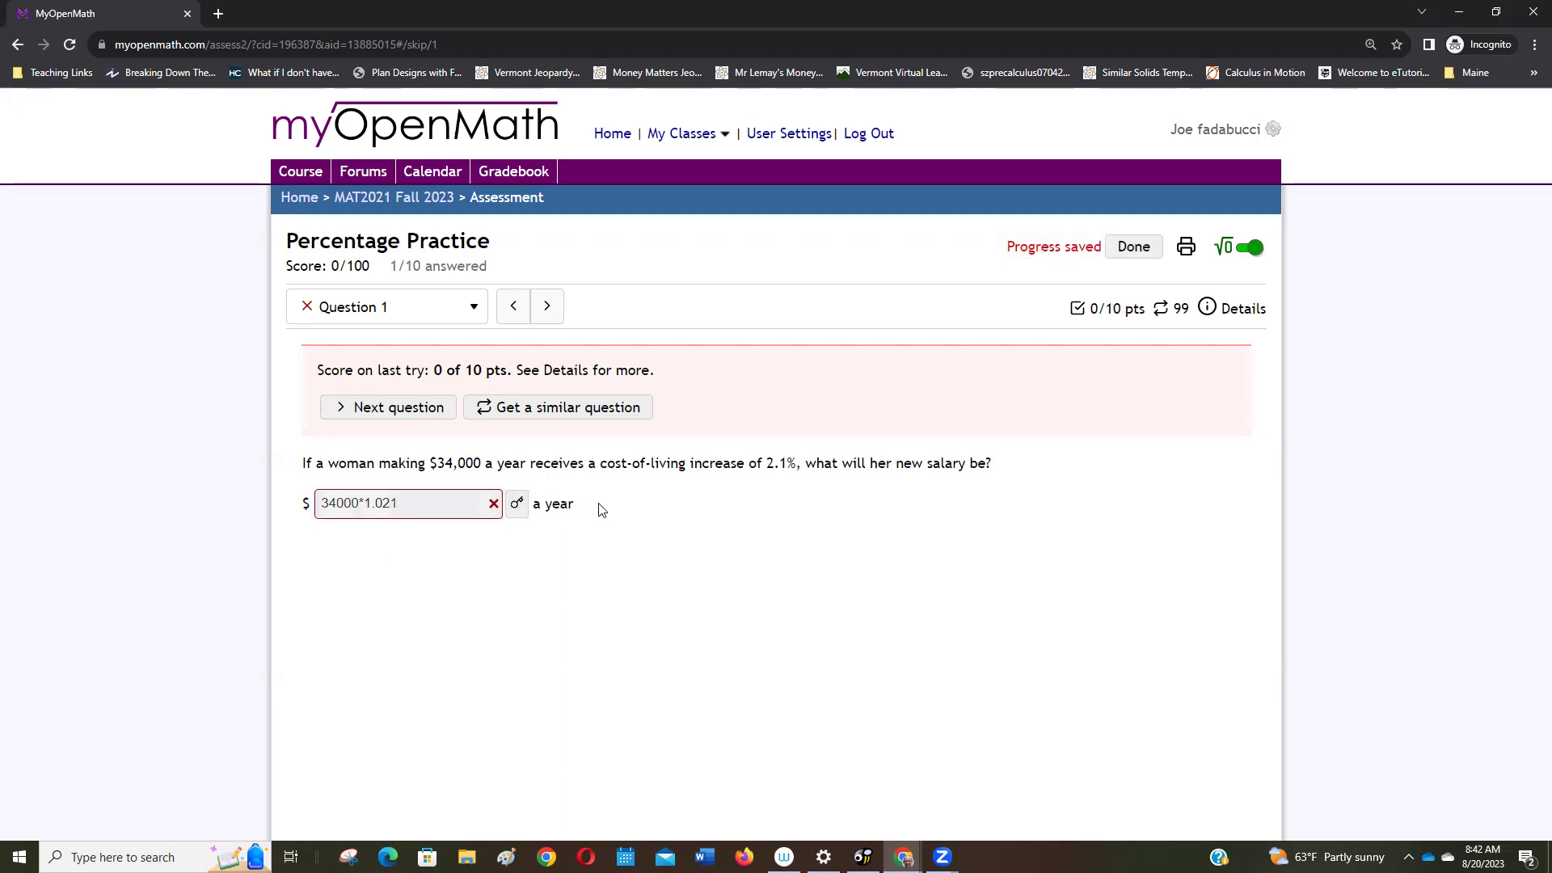
Step: Load a similar Question 1 ($28,000 at 2.6%), then return to the MAT2021 Fall 2023 course page
click(515, 509)
click(545, 413)
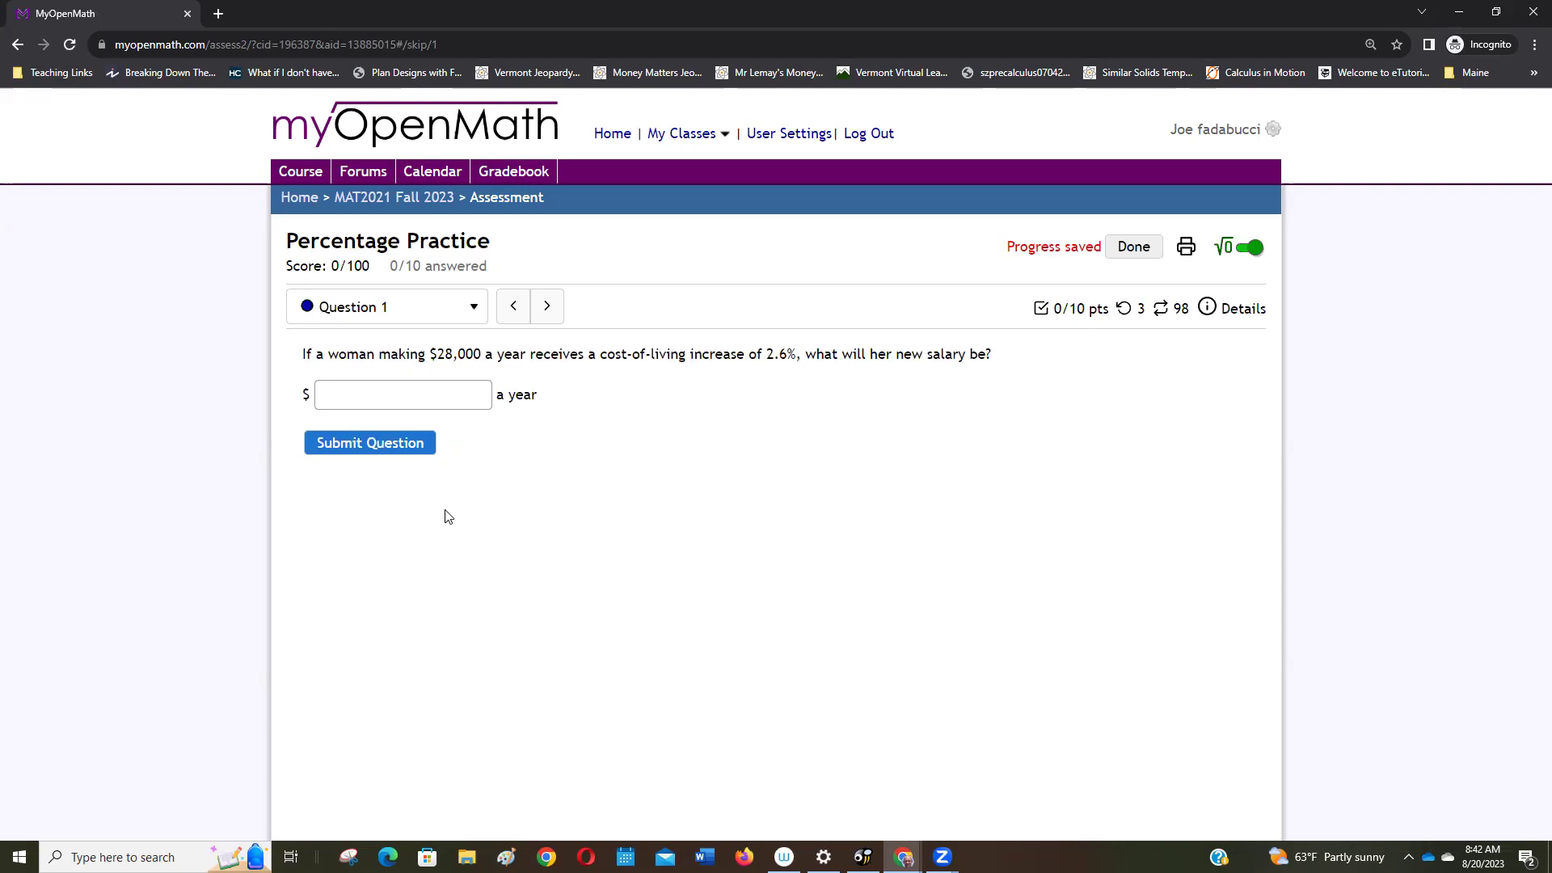
click(457, 315)
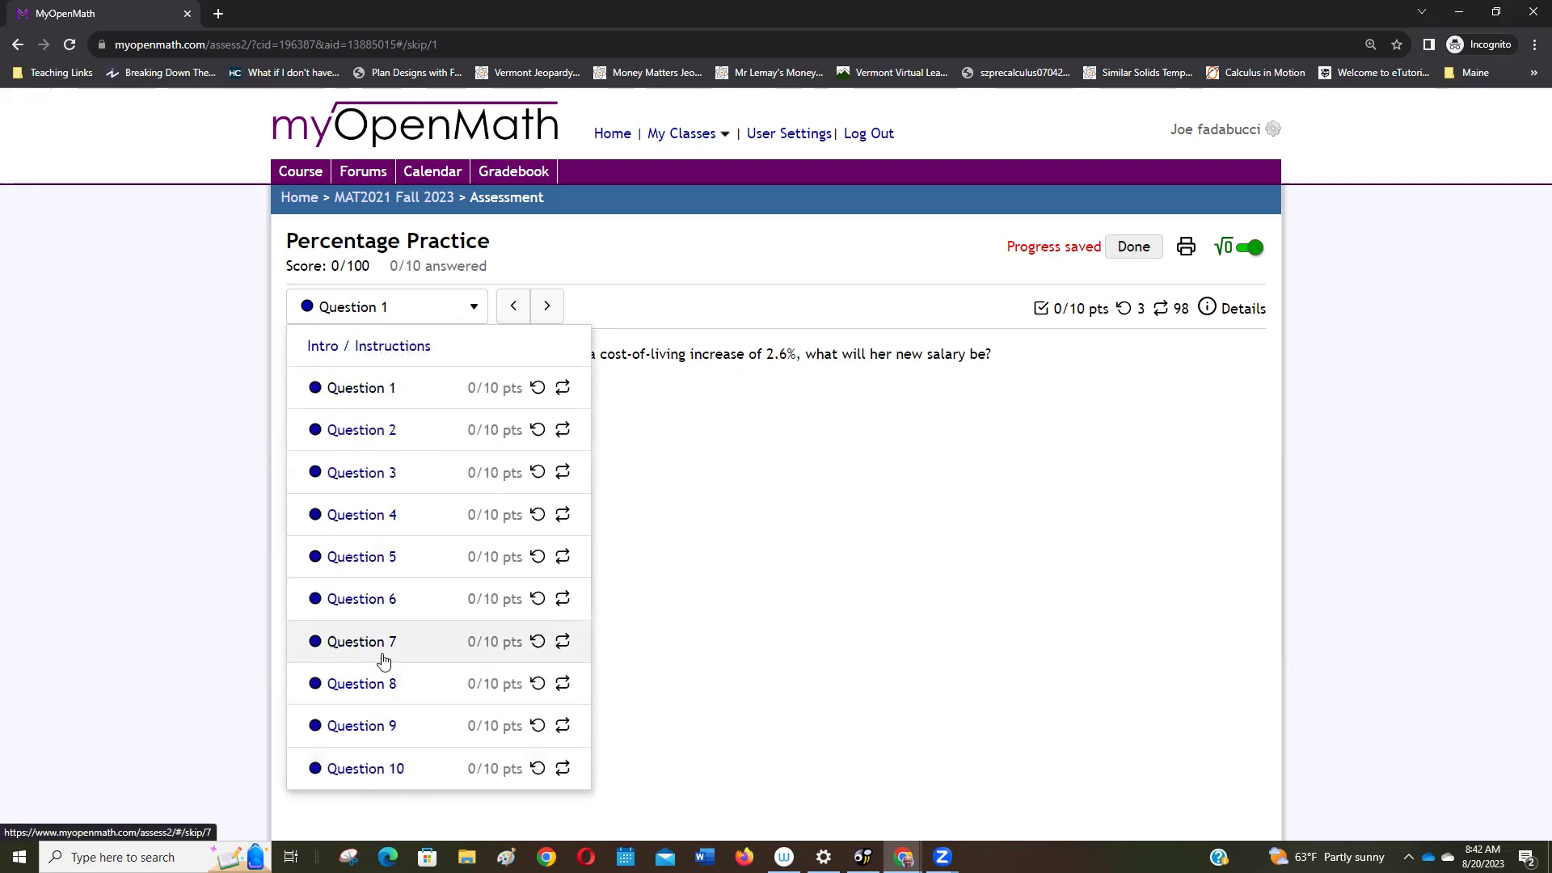
click(780, 623)
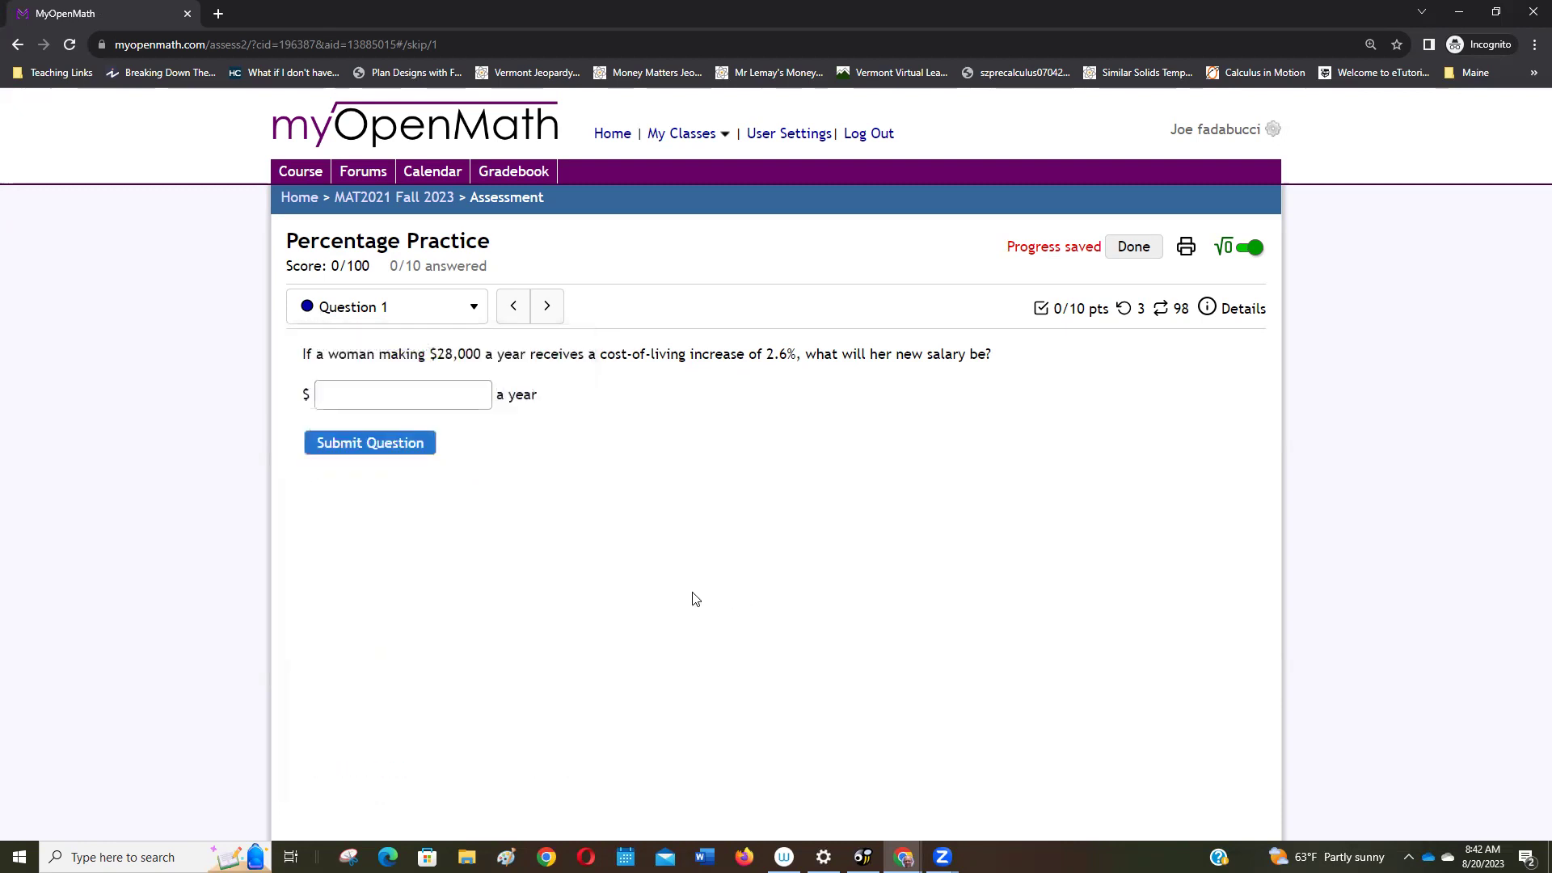
click(398, 203)
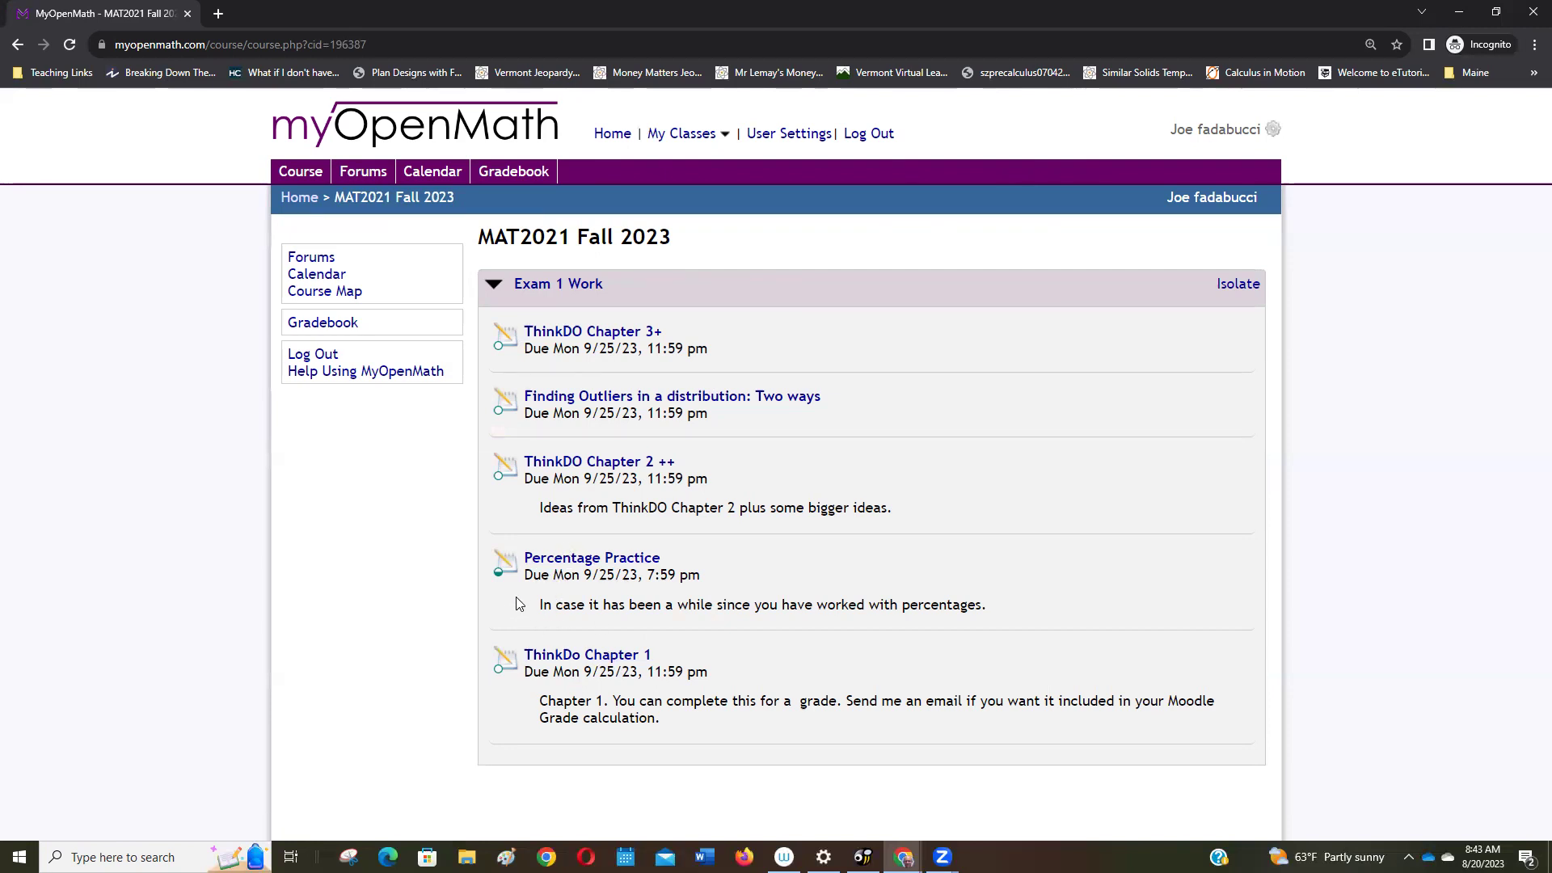
mouse_move(518, 563)
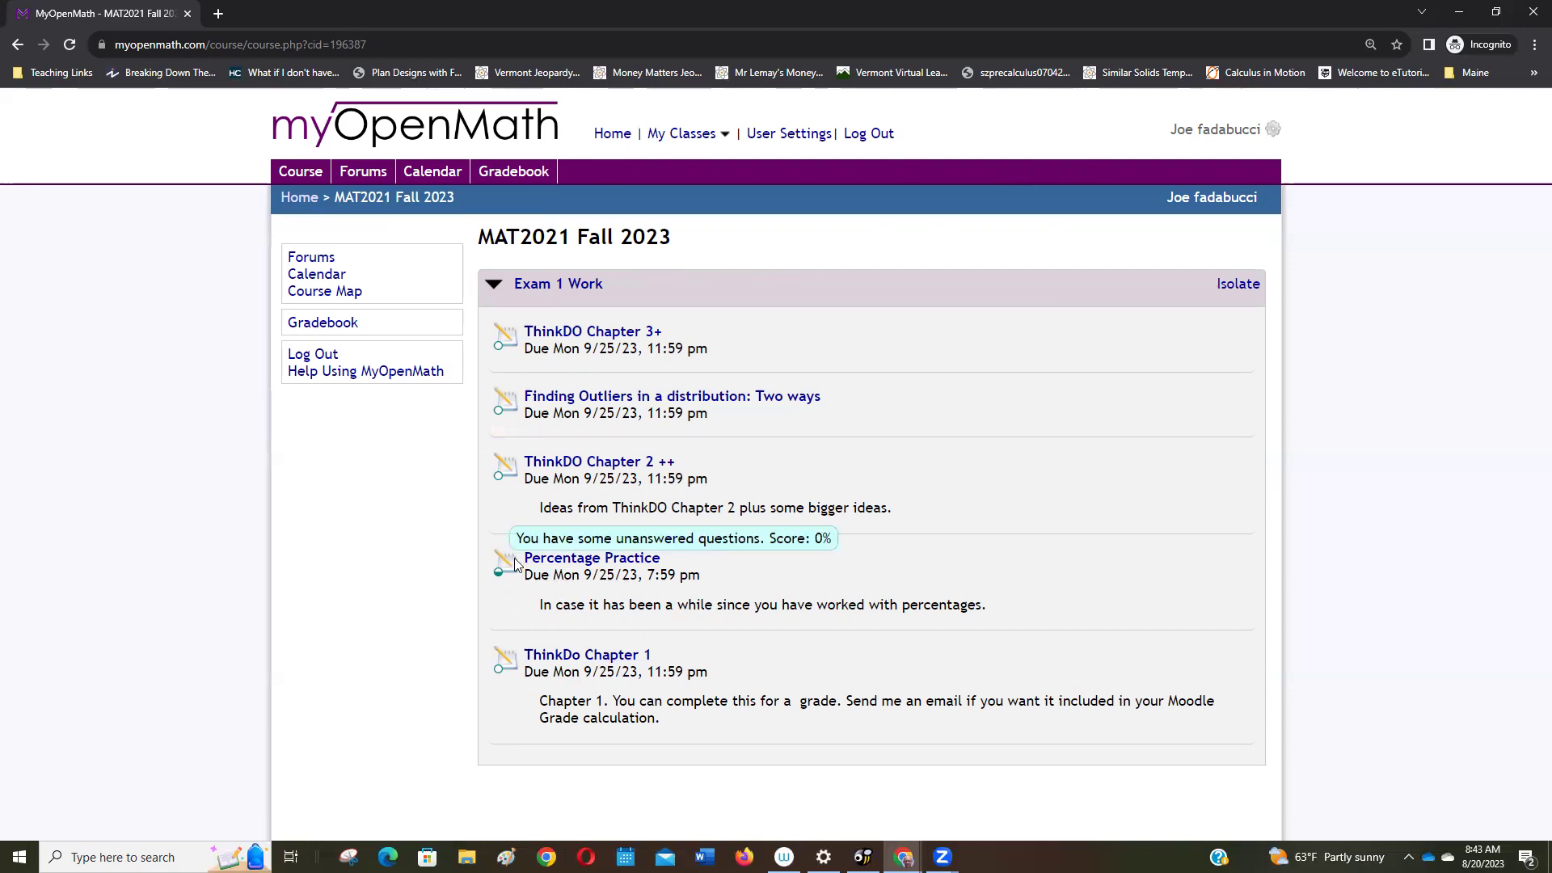